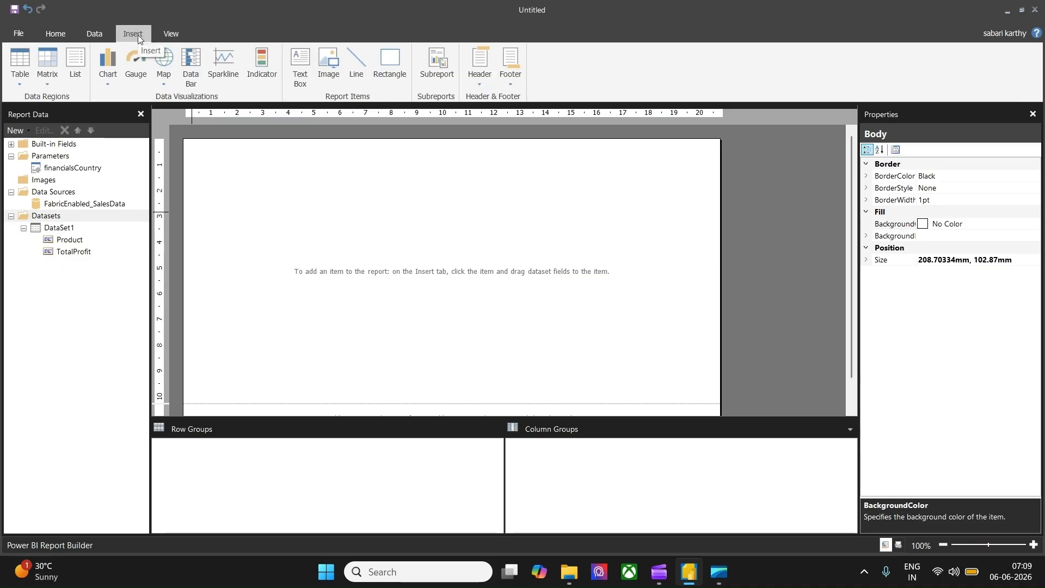
Step: Start the Chart Wizard on DataSet1 and choose the Pie chart type
left_click(106, 79)
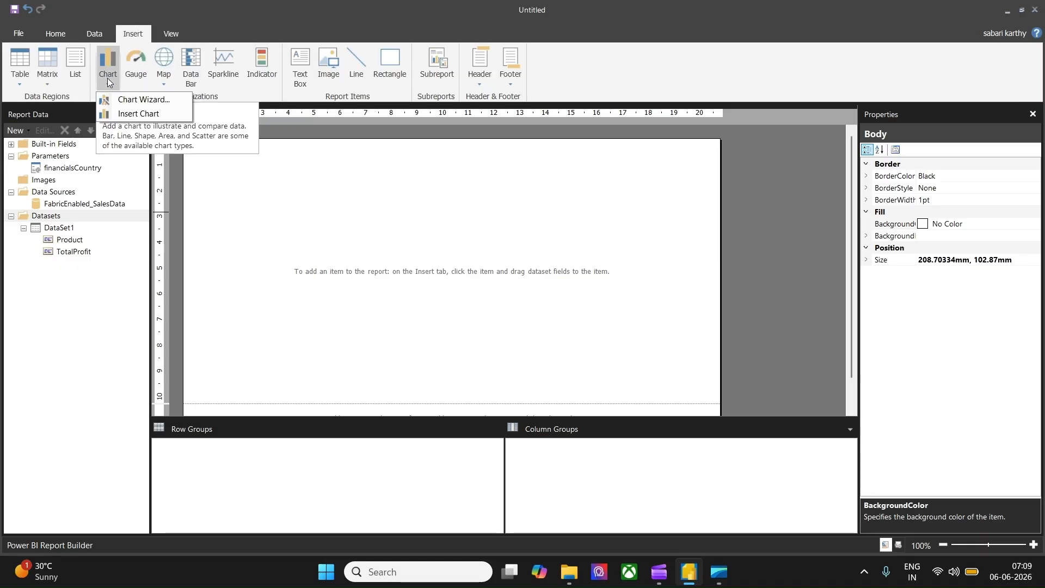
left_click(142, 100)
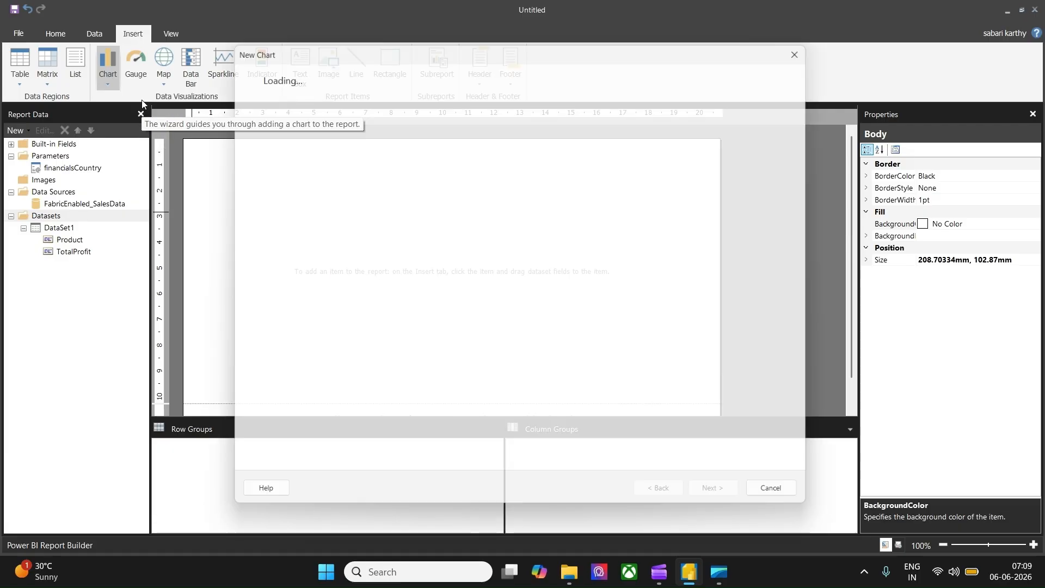
double_click(353, 156)
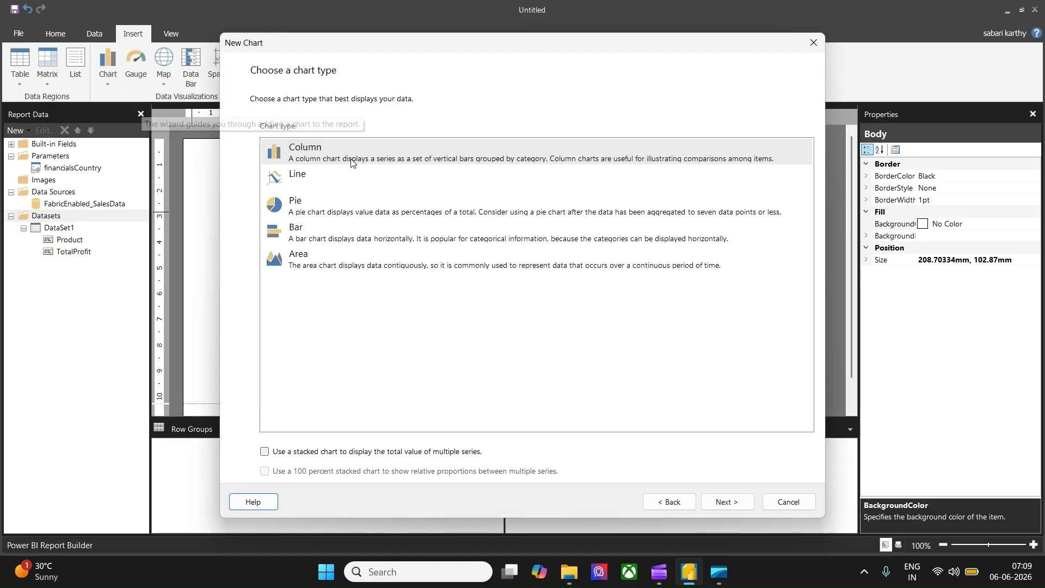
double_click(313, 212)
Step: Place Product in Categories and TotalProfit in Values, then finish the pie chart wizard
left_click_drag(287, 147, 469, 362)
left_click_drag(288, 158, 652, 354)
left_click(726, 502)
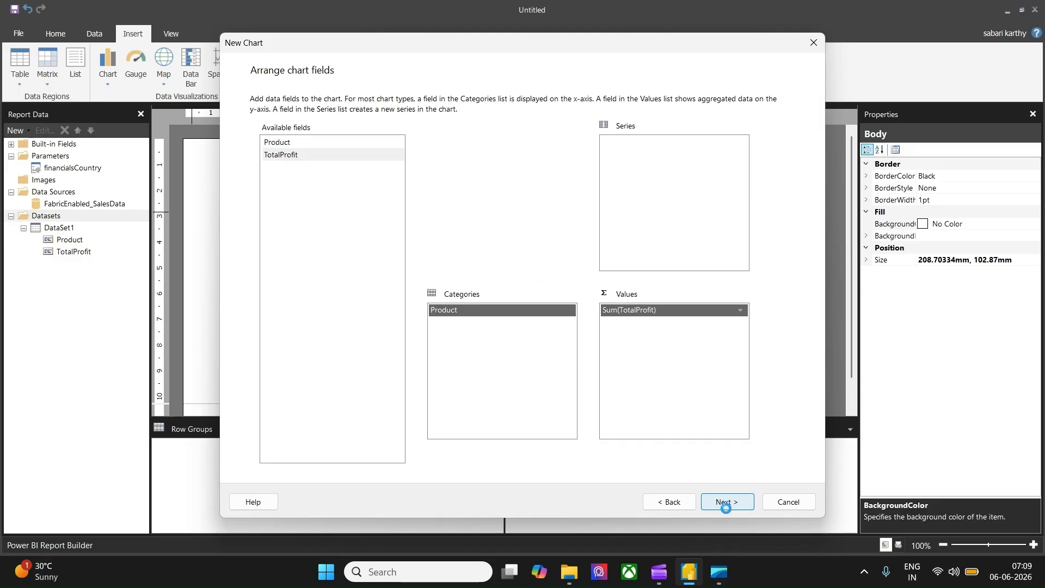
left_click(725, 502)
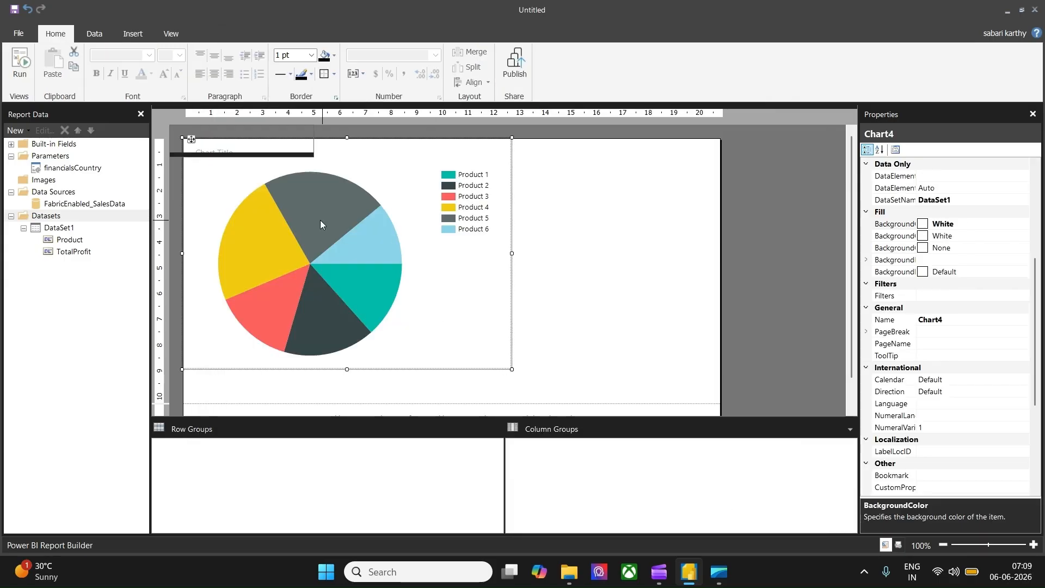
Step: Show data labels on the pie chart's TotalProfit series
left_click(320, 220)
right_click(320, 221)
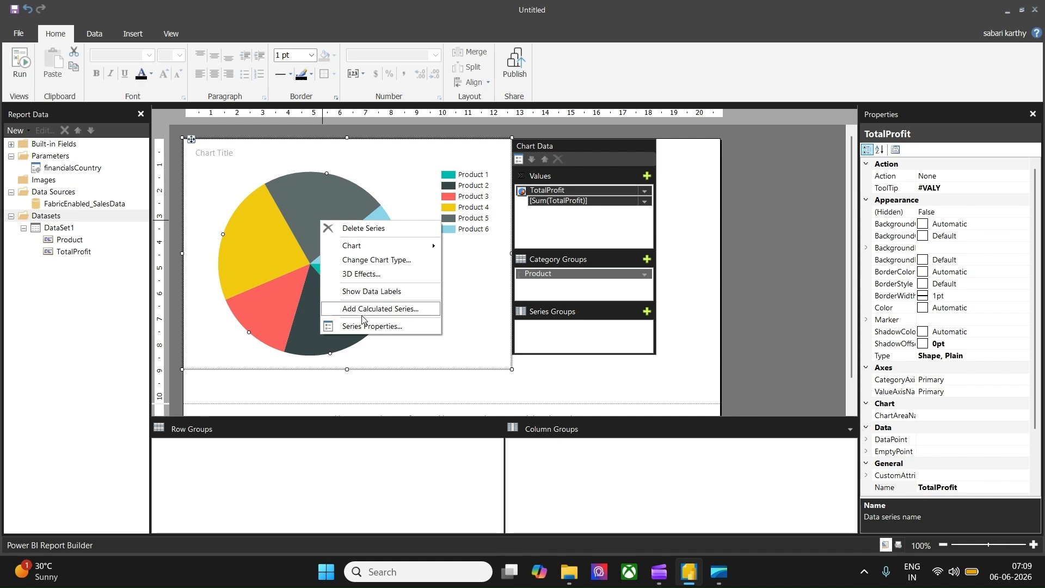
left_click(380, 292)
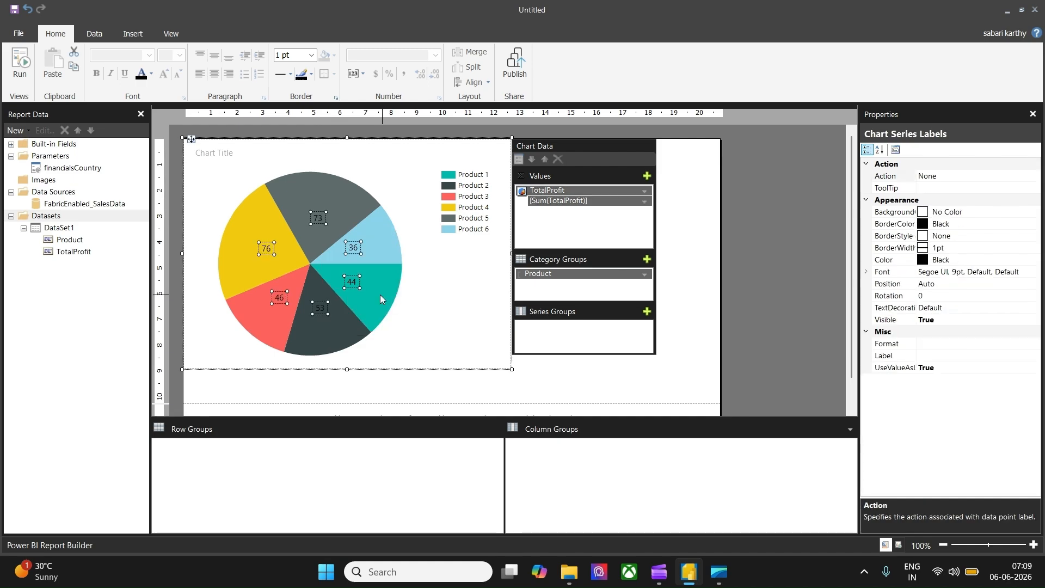
left_click(694, 294)
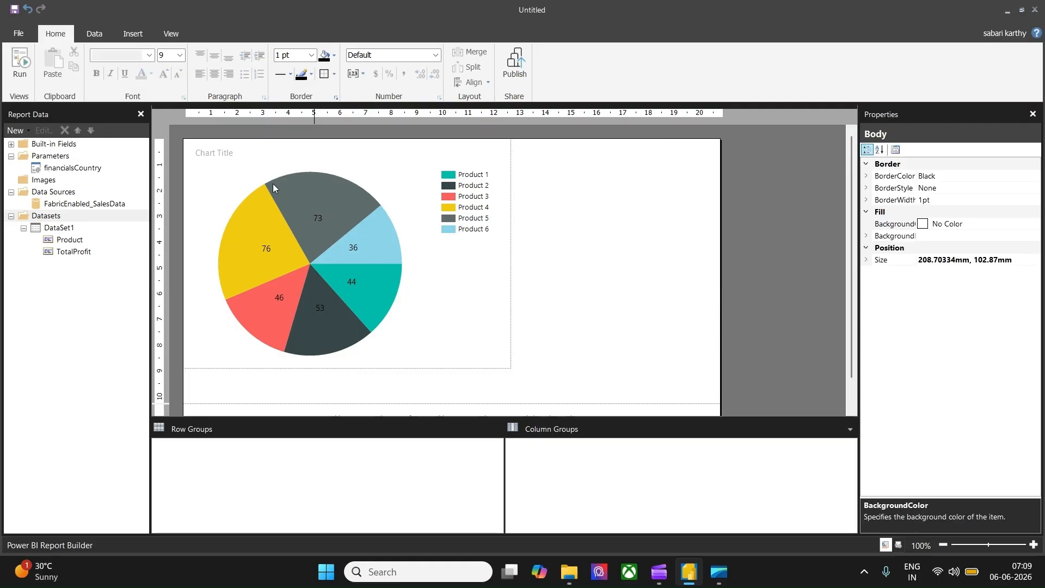
Step: Run the report and view it with the Country parameter set to Canada
left_click(22, 59)
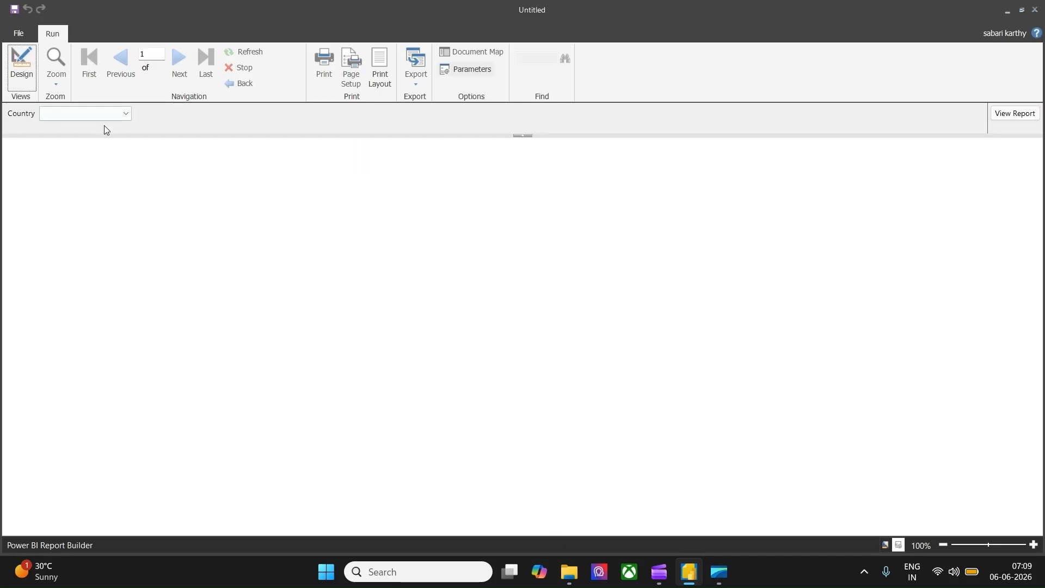
left_click(120, 115)
left_click(71, 152)
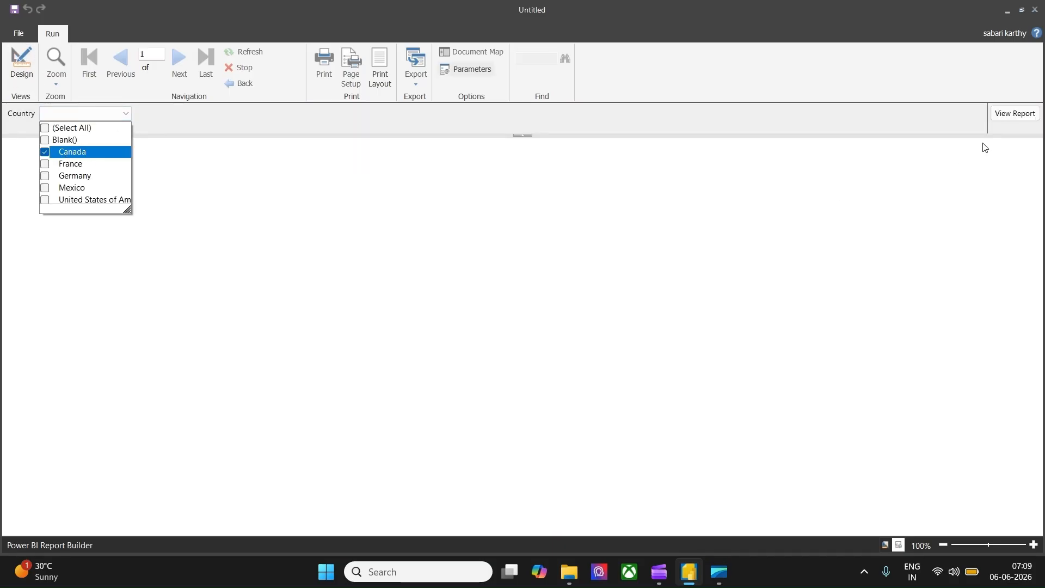
left_click(1016, 116)
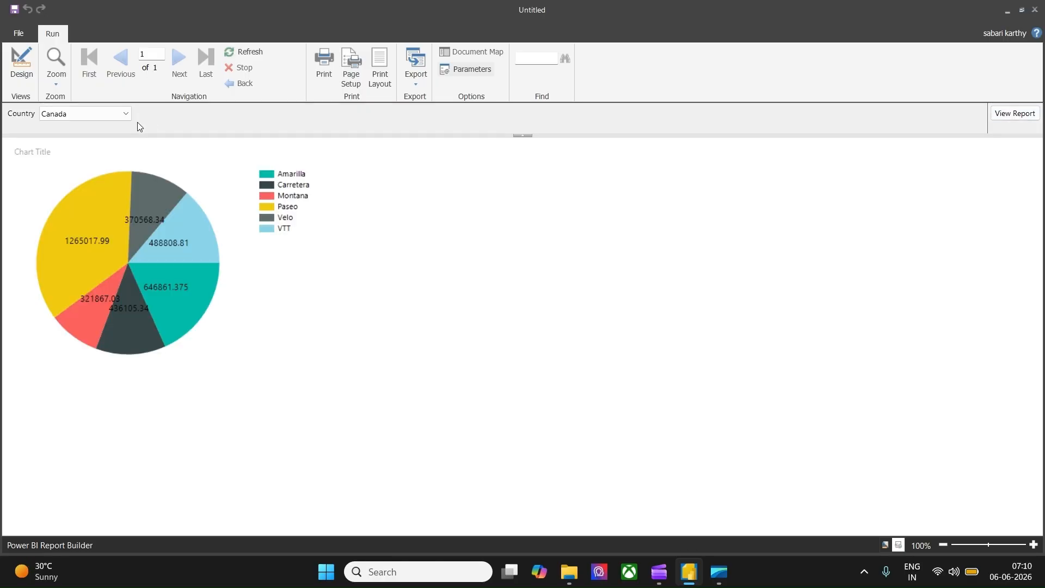
Step: Select all values in the Country parameter list, then return to Design view
left_click(123, 117)
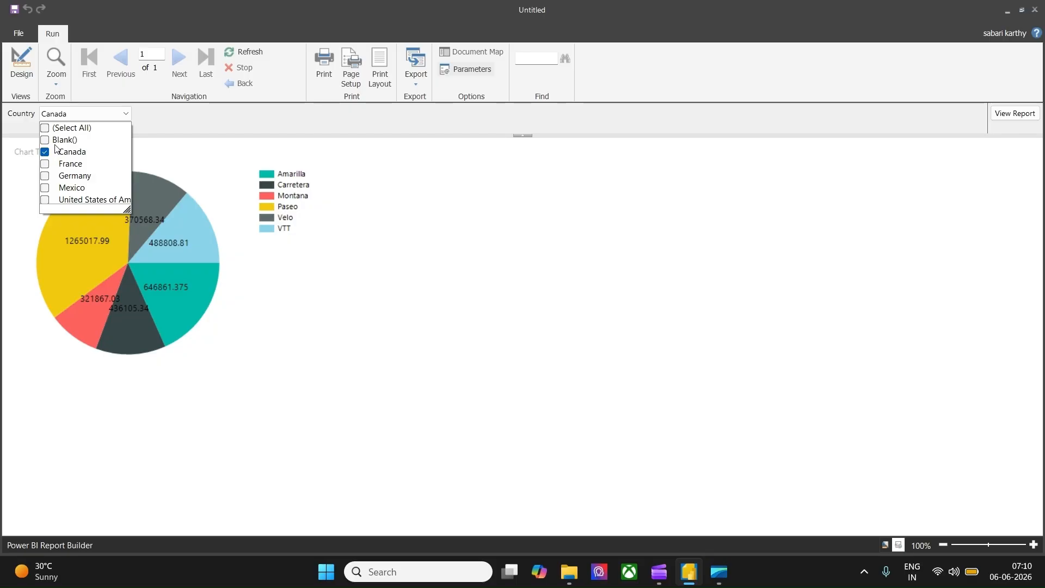
left_click(50, 129)
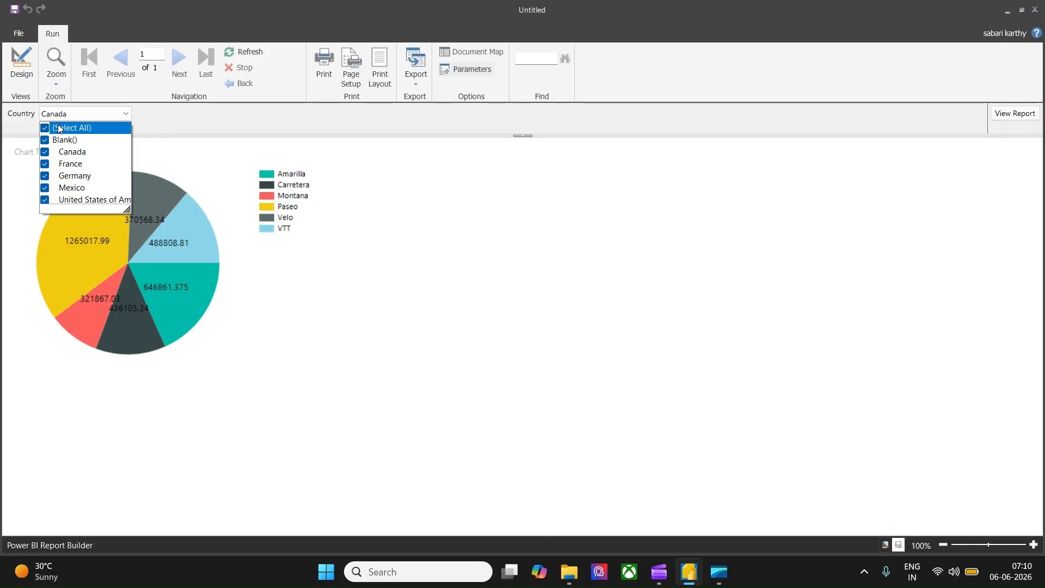
left_click(171, 123)
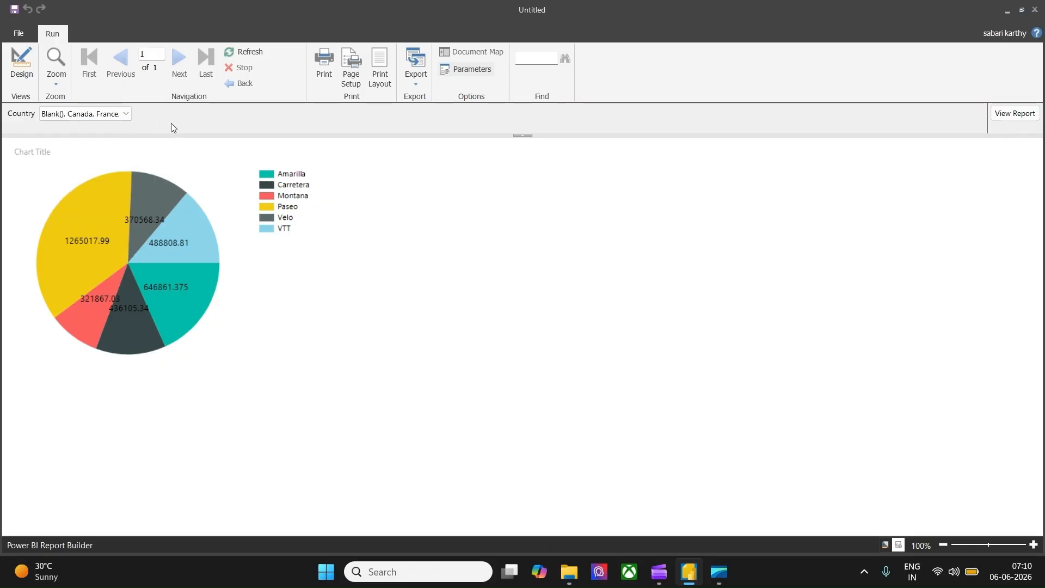
left_click(21, 61)
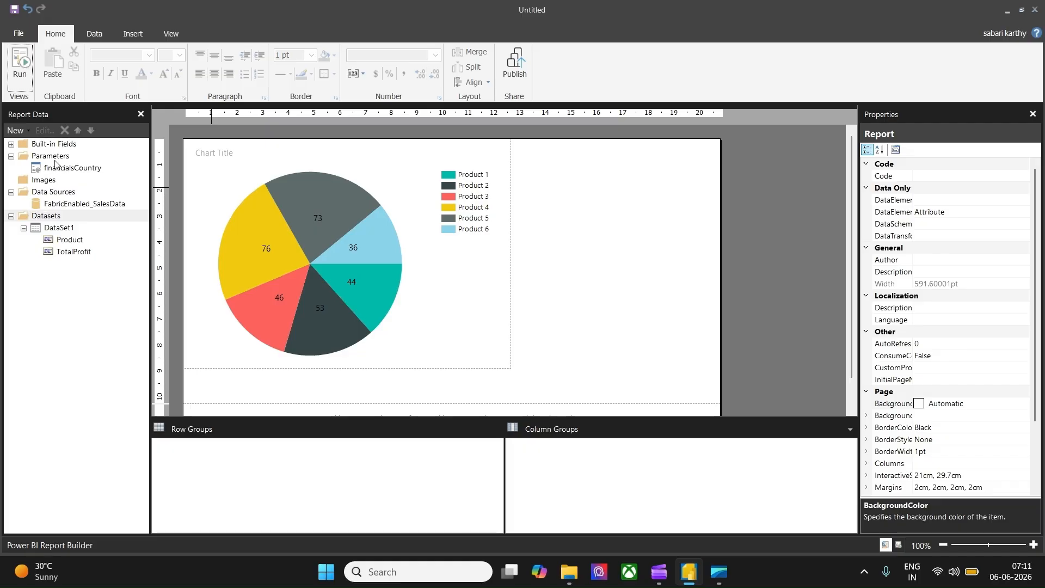
Step: Show hidden datasets, open the financialsCountry dataset's query in the Query Designer, and run the existing query
right_click(50, 218)
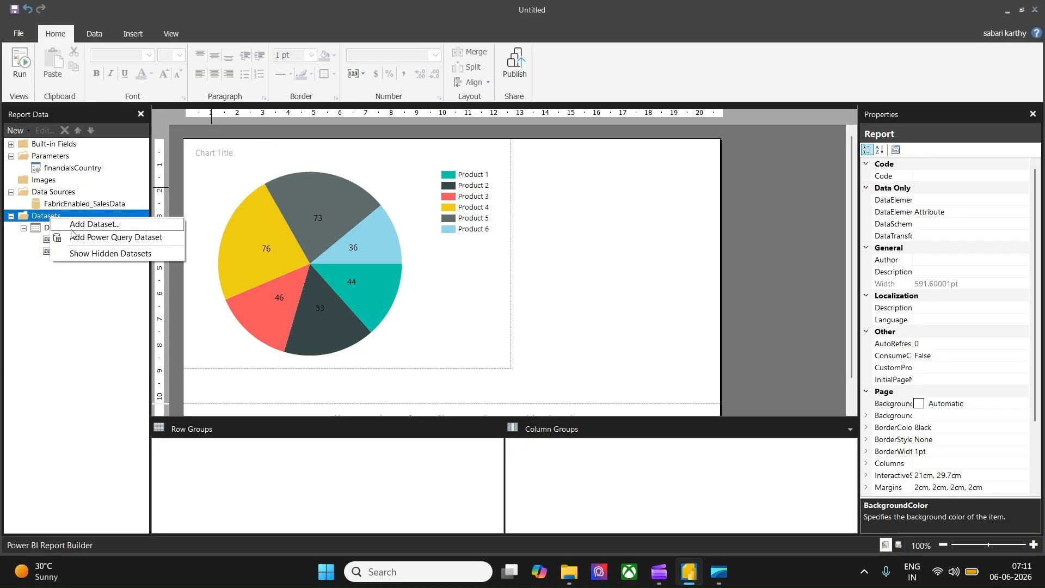
left_click(96, 253)
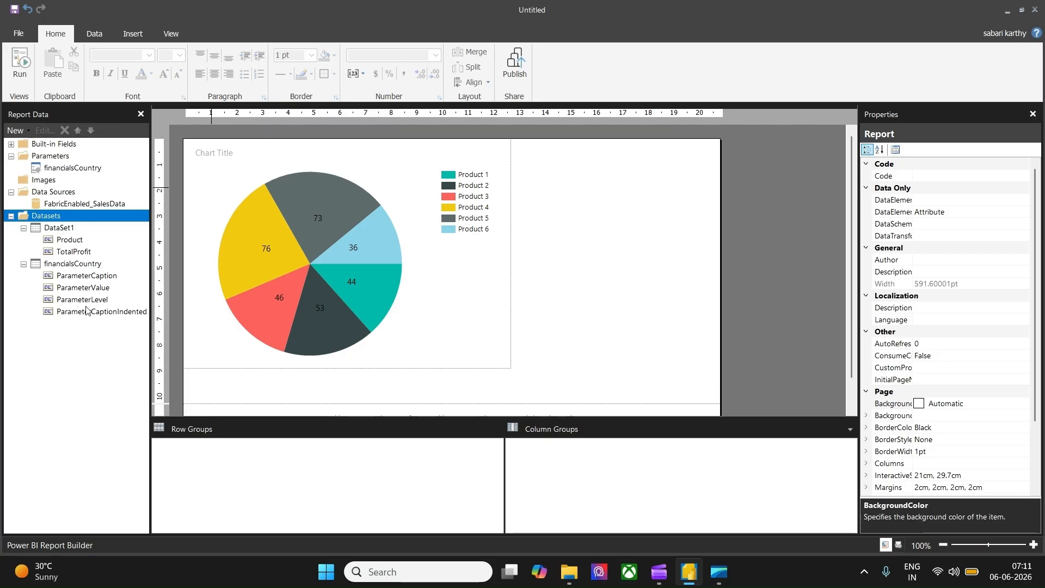
right_click(73, 264)
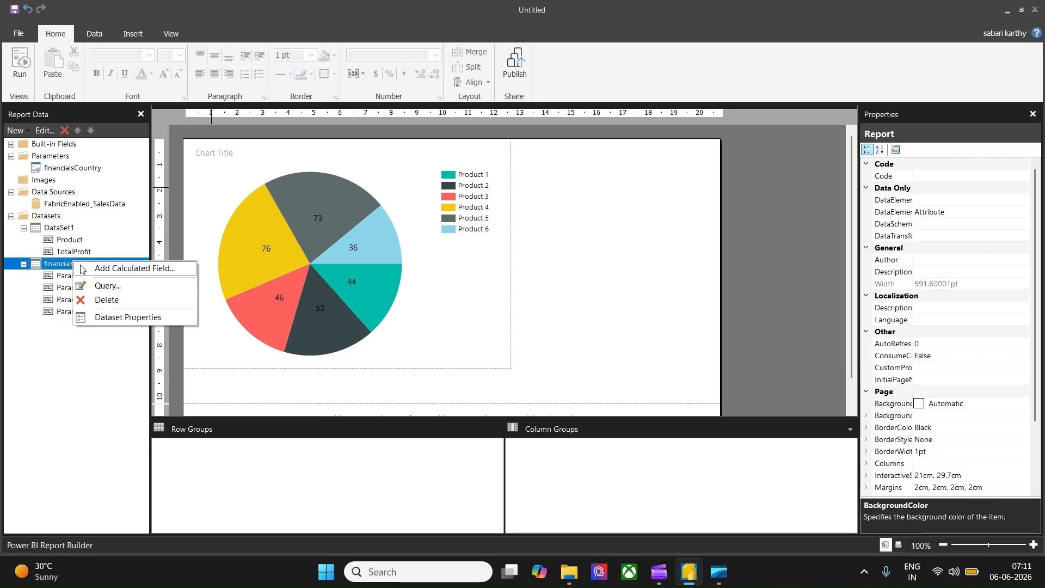
left_click(123, 320)
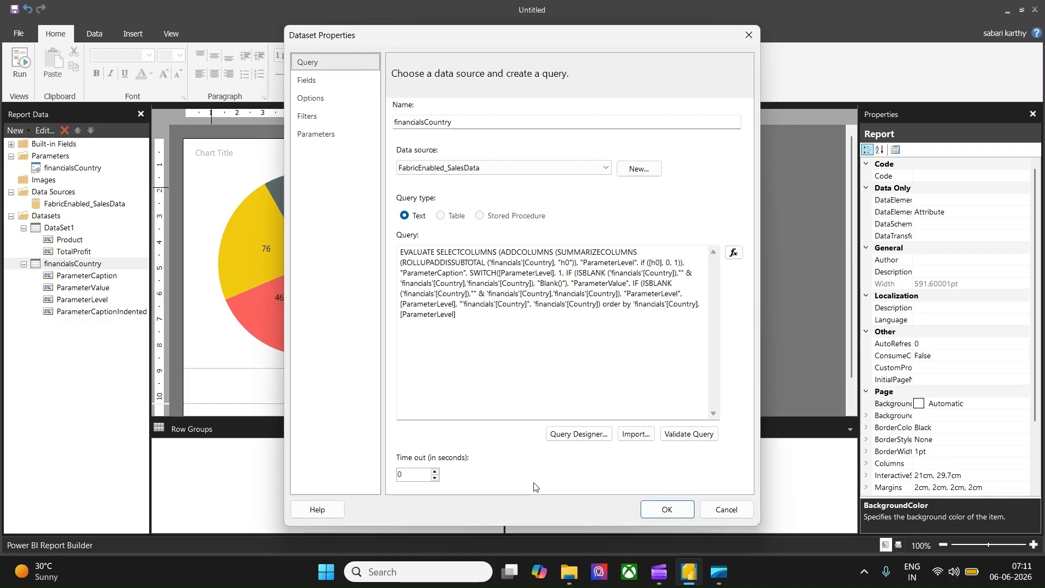
left_click(592, 434)
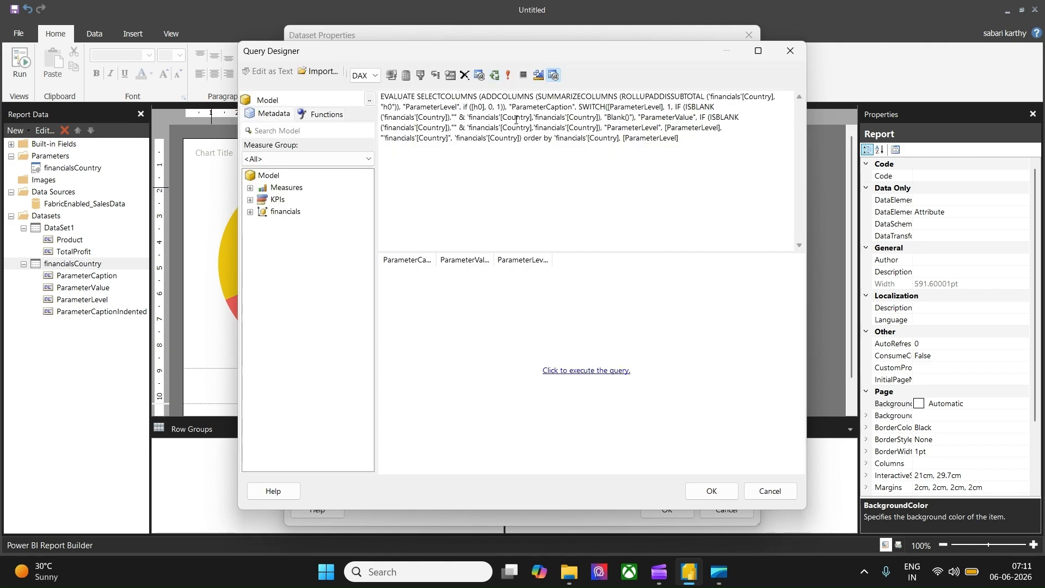
left_click(508, 75)
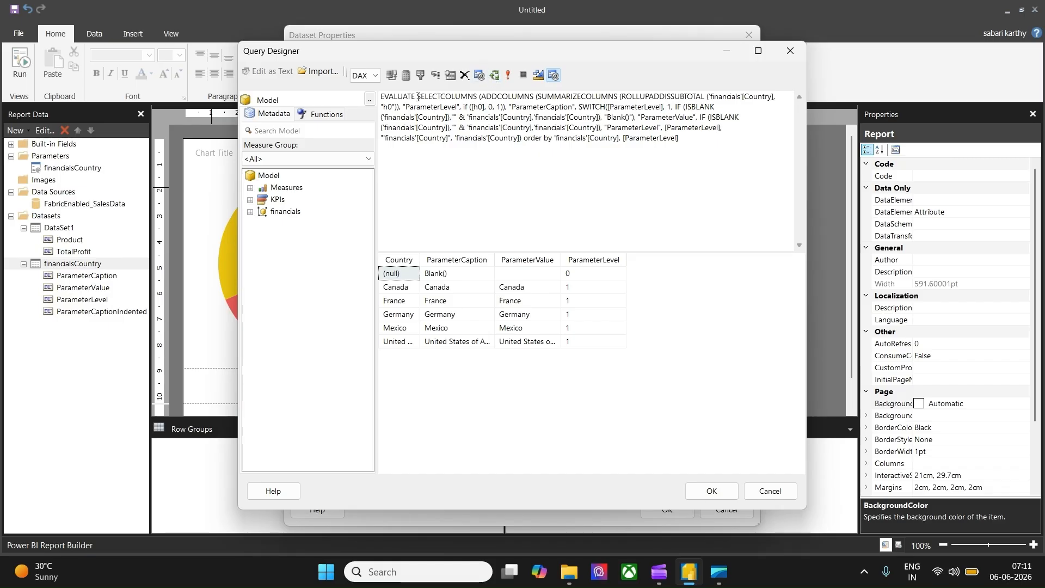
Step: Rewrite the query as EVALUATE VALUES('financials'[Country]) and run it
left_click_drag(418, 96, 555, 137)
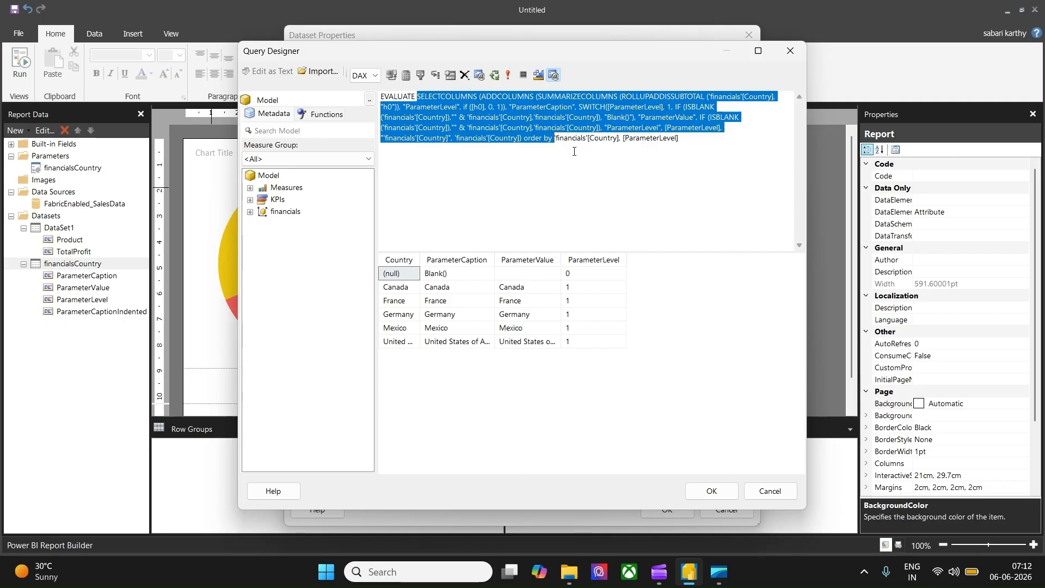
key("Delete")
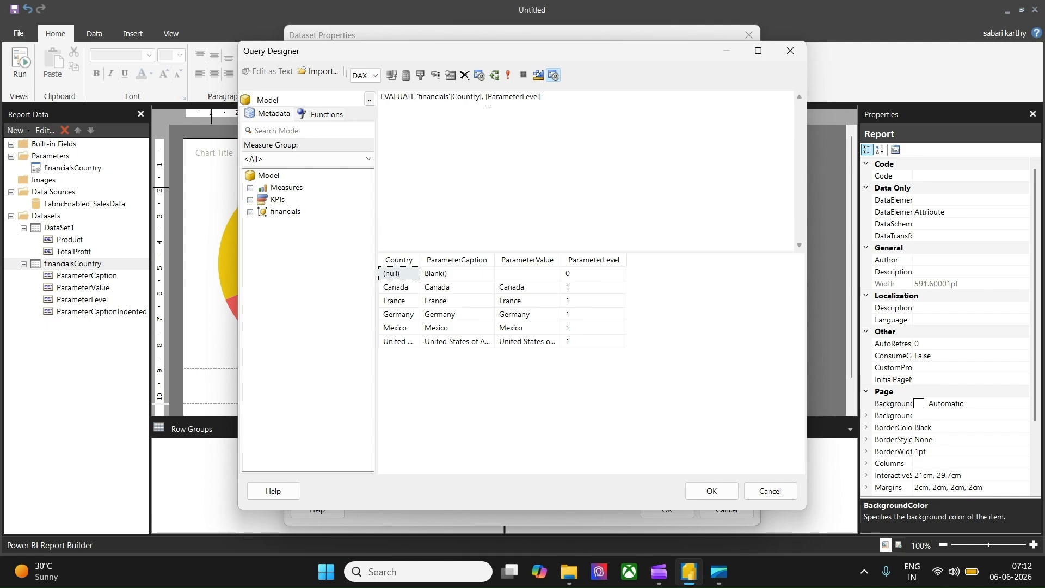
left_click_drag(487, 97, 583, 98)
key("Delete")
type("VALUES(")
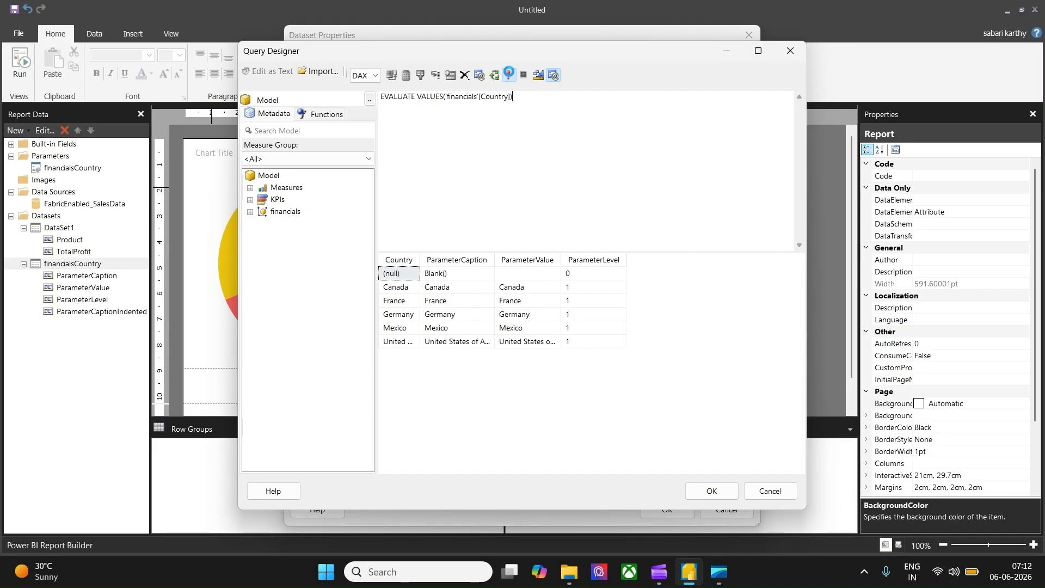
left_click(509, 73)
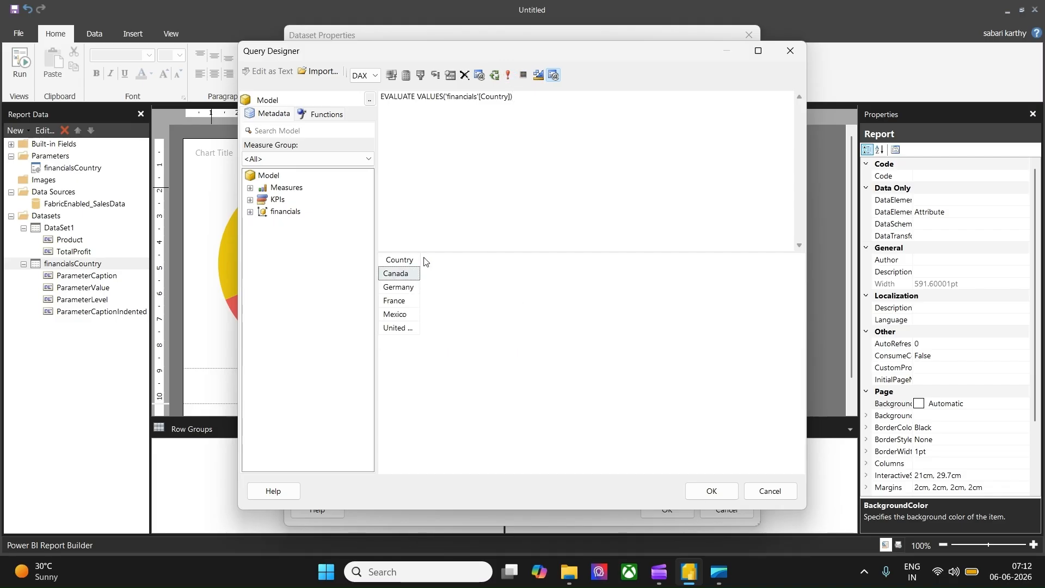
Step: Close the Query Designer and replace the dataset's query text with EVALUATE VALUES('financials'[Country])
left_click_drag(418, 258, 472, 259)
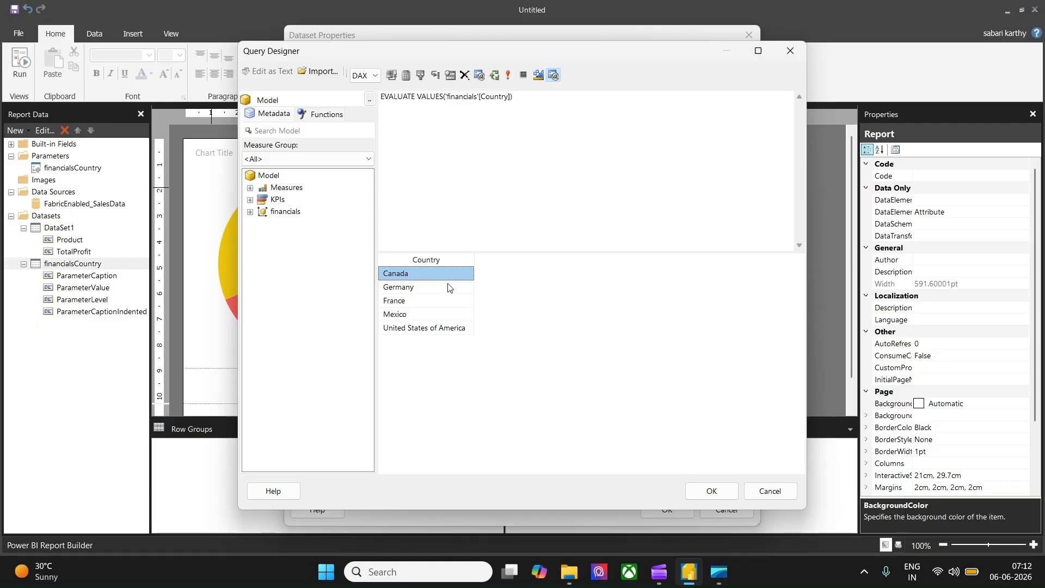
left_click(702, 485)
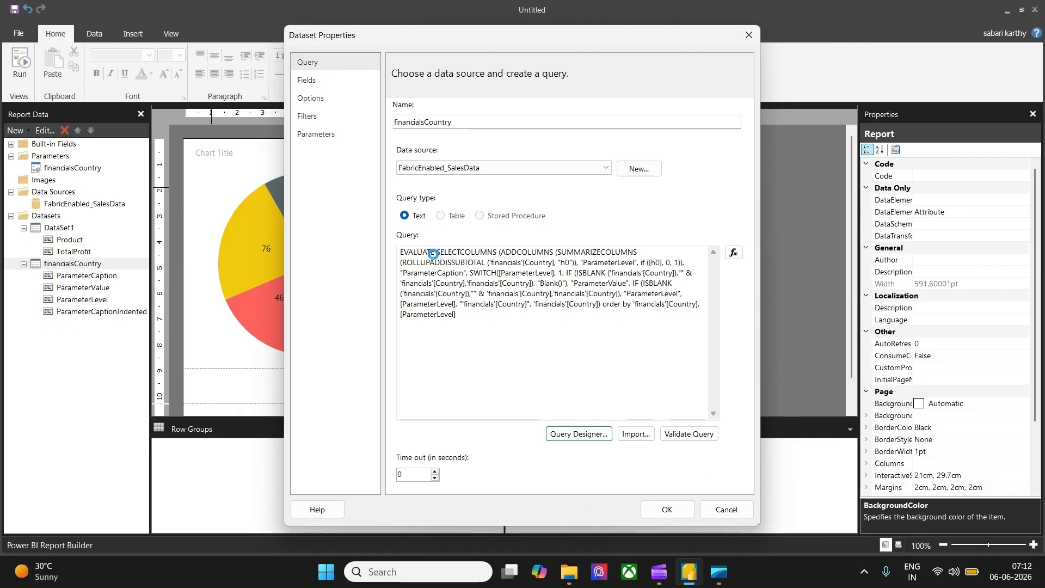
left_click(696, 265)
key("ctrl+a")
type("EVALUATE VALUES('financials'[Country])")
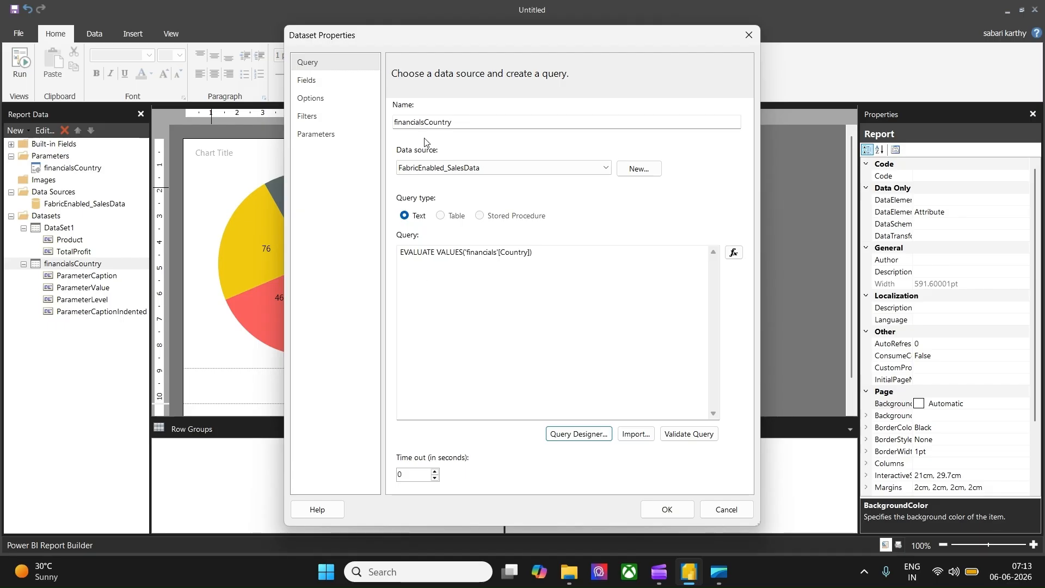
Step: Delete the leftover parameter fields so only Country remains in the dataset's fields, and confirm
left_click(306, 80)
left_click(403, 175)
left_click(402, 176)
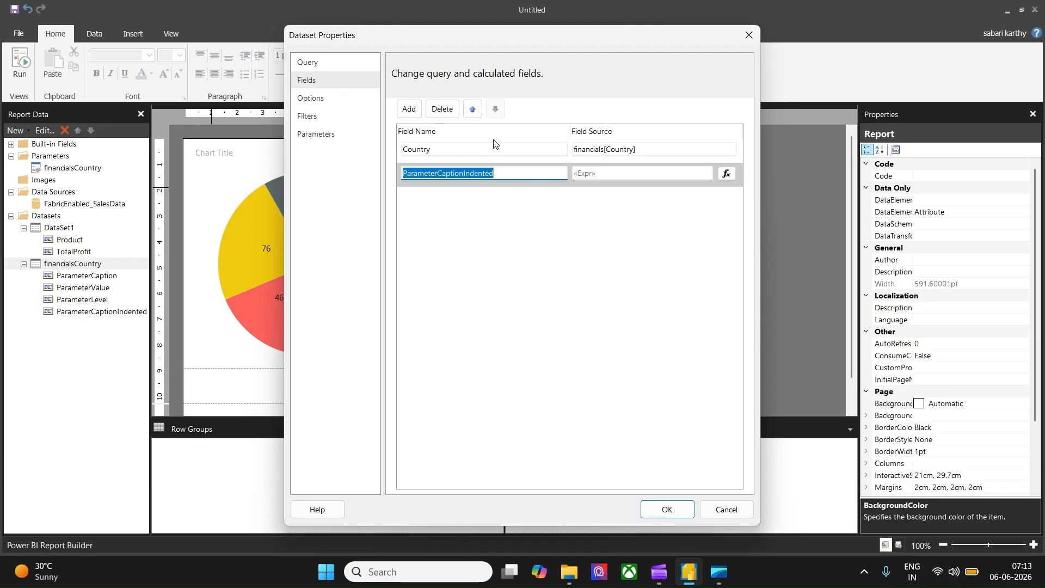
left_click(452, 110)
left_click(666, 508)
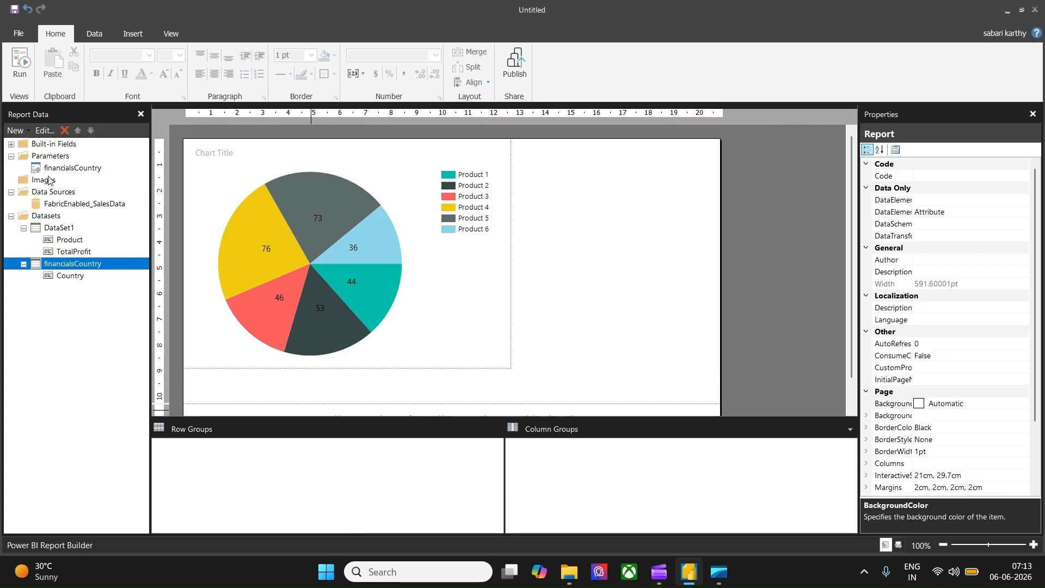
Step: Set the financialsCountry parameter's available values to come from the financialsCountry dataset, using Country as the value field
right_click(65, 170)
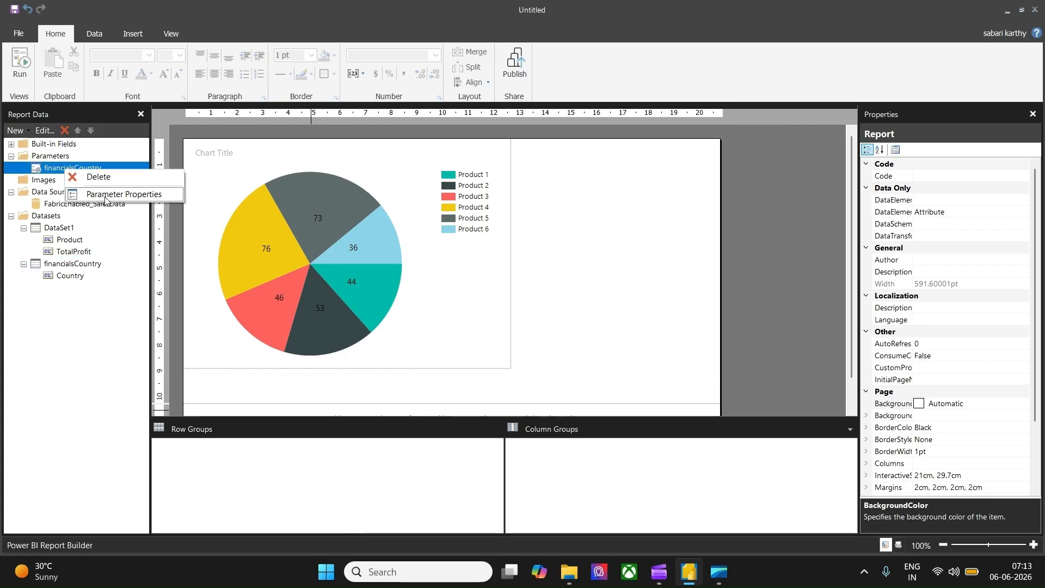
left_click(105, 197)
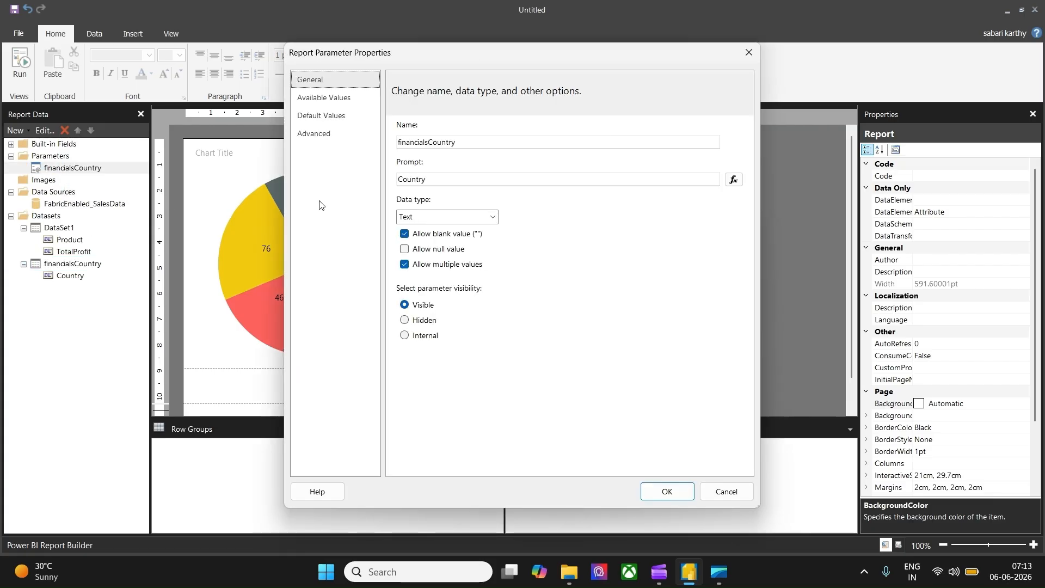
left_click(323, 98)
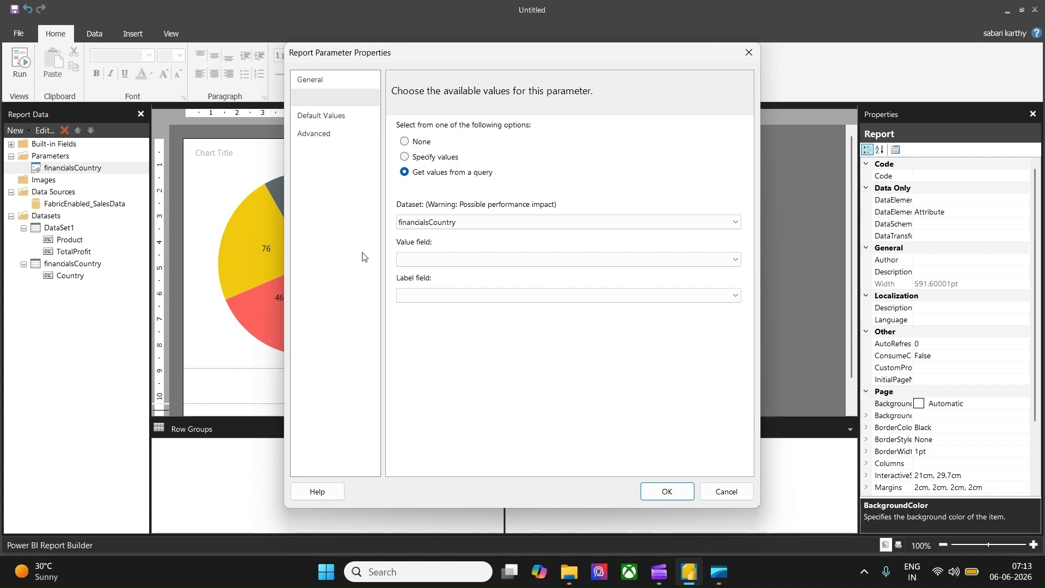
left_click(449, 261)
left_click(436, 273)
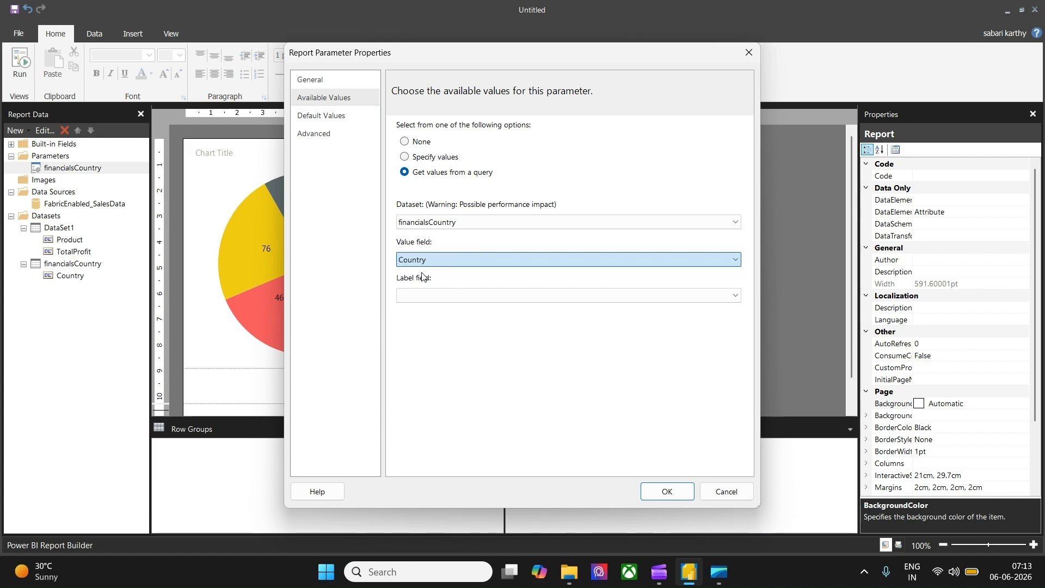
Step: Set the parameter's default values to come from the financialsCountry dataset's Country field, and confirm
left_click(339, 123)
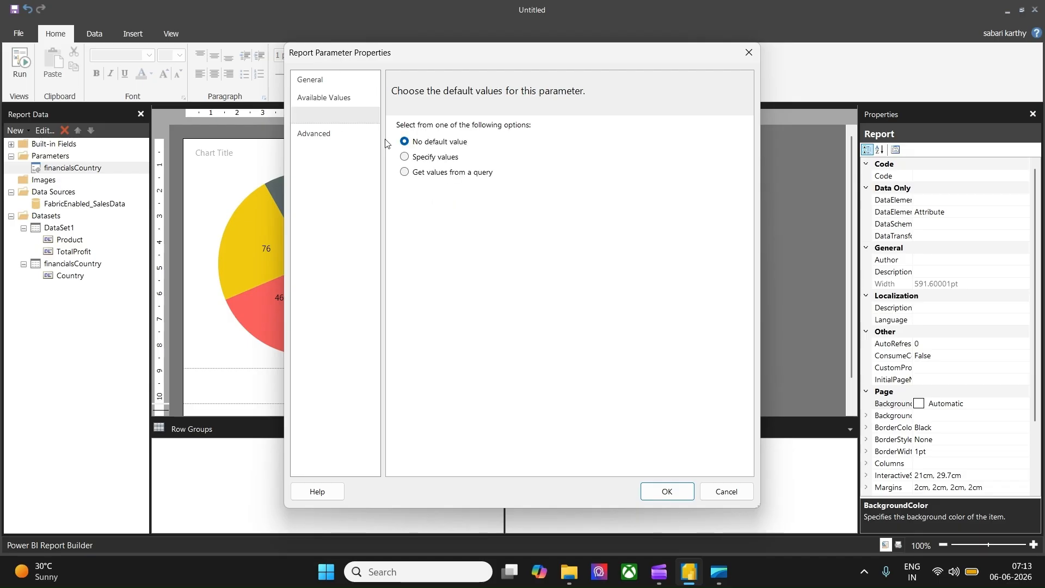
left_click(416, 175)
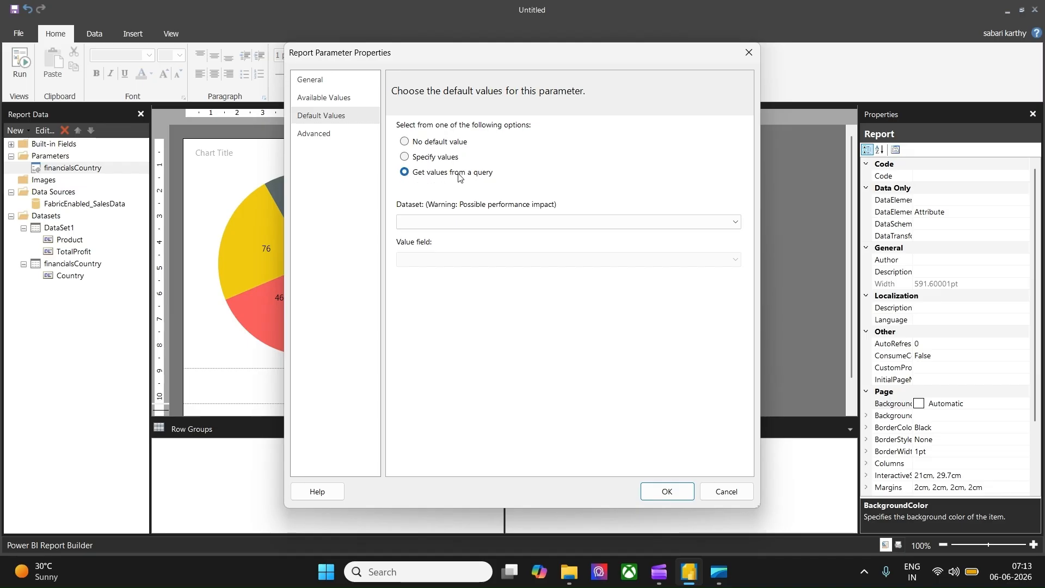
left_click(431, 220)
left_click(429, 246)
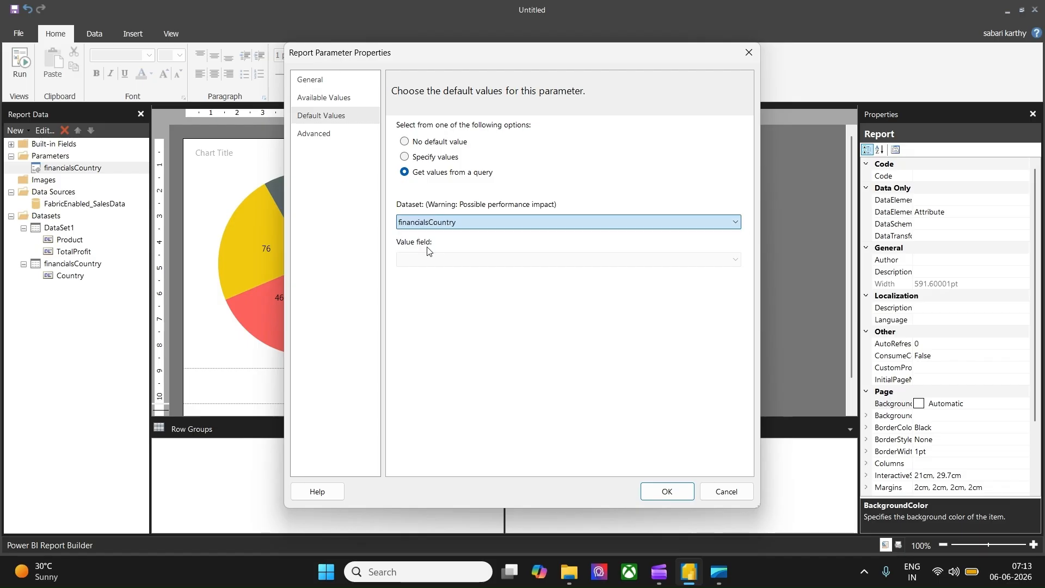
left_click(429, 260)
left_click(427, 272)
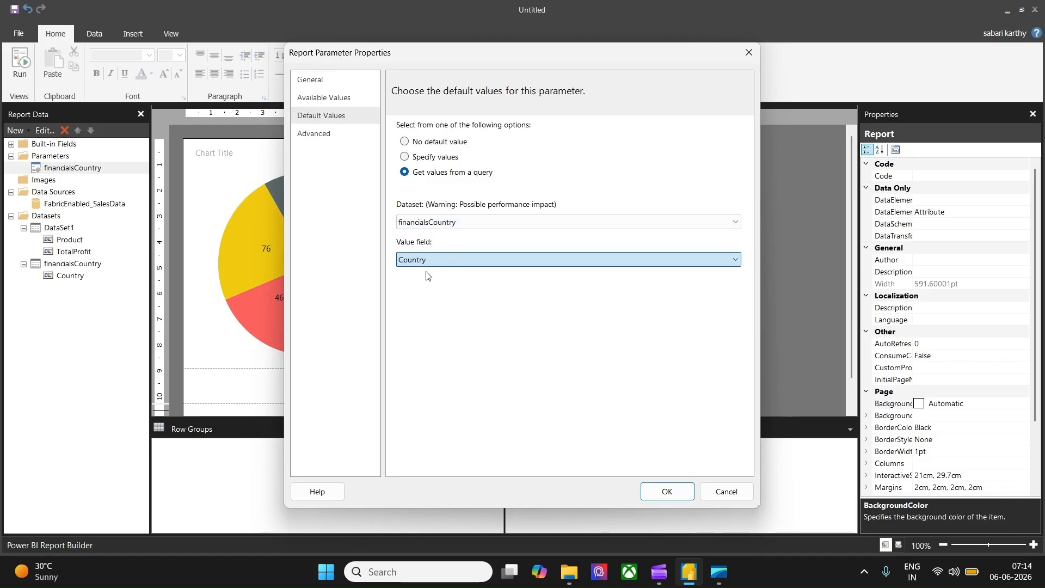
left_click(677, 491)
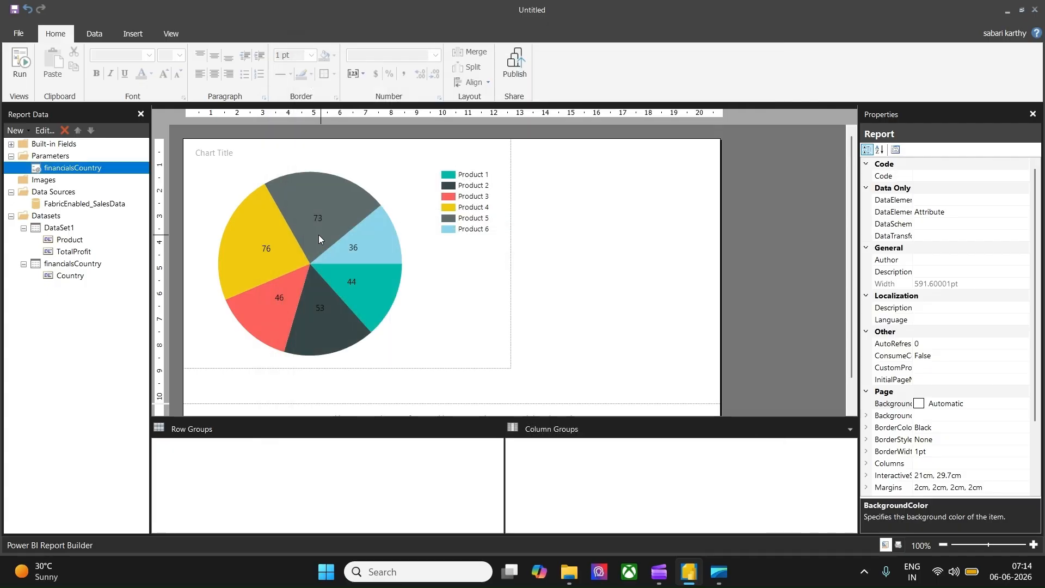
Step: Run the report, inspect the countries selected in the Country parameter list, and return to design view
left_click(21, 64)
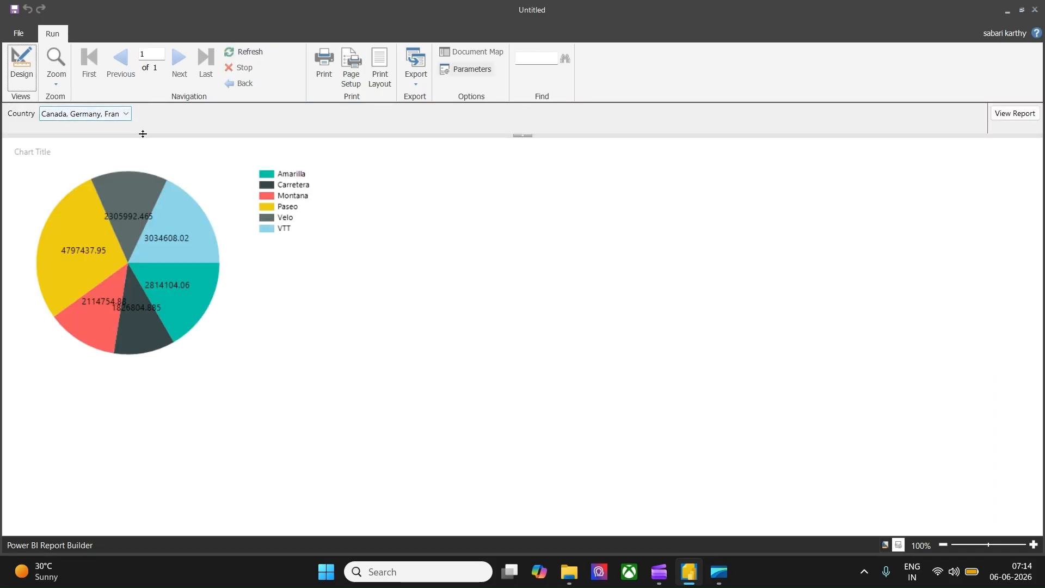
left_click(127, 115)
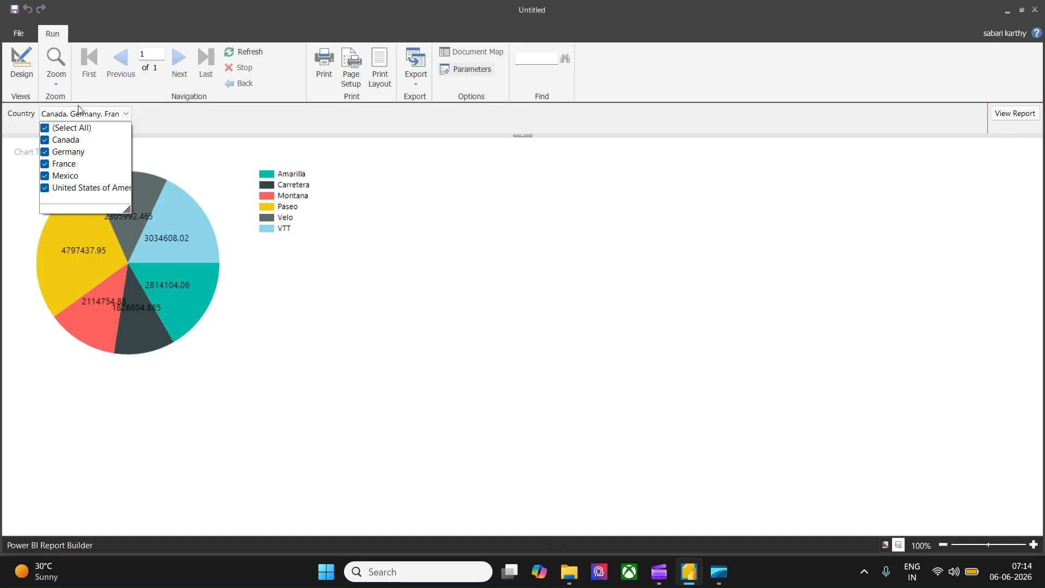
left_click(203, 123)
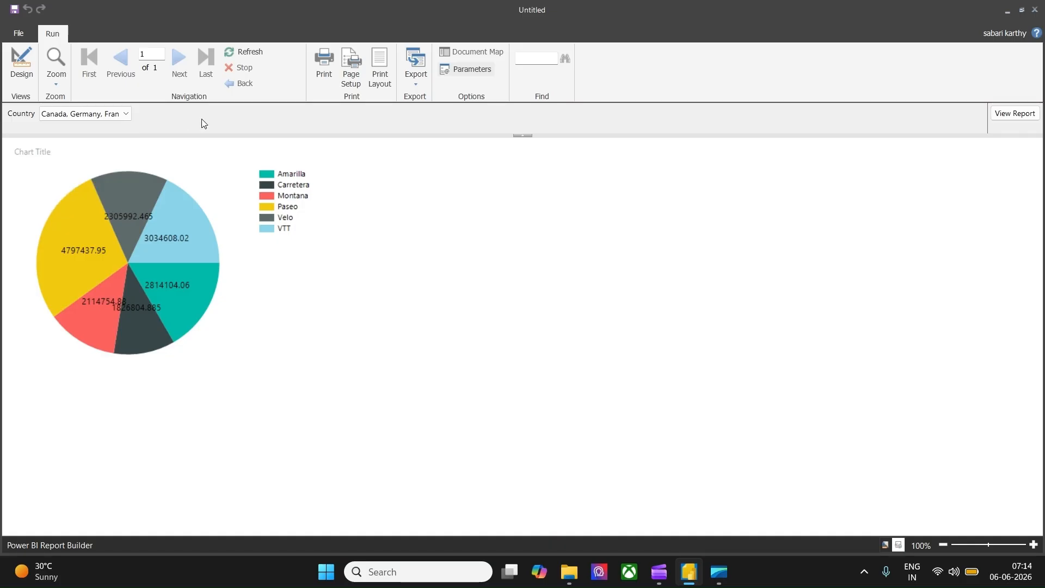
left_click(27, 73)
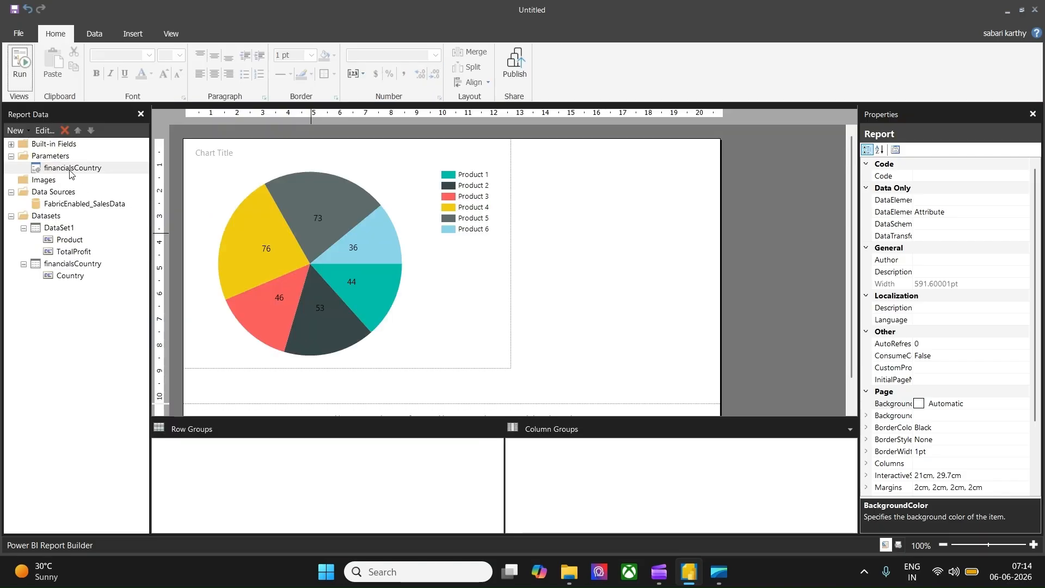
Step: Change the parameter's default to a specified value with the expression =Split("Canada,France",","), and confirm
right_click(72, 169)
left_click(112, 198)
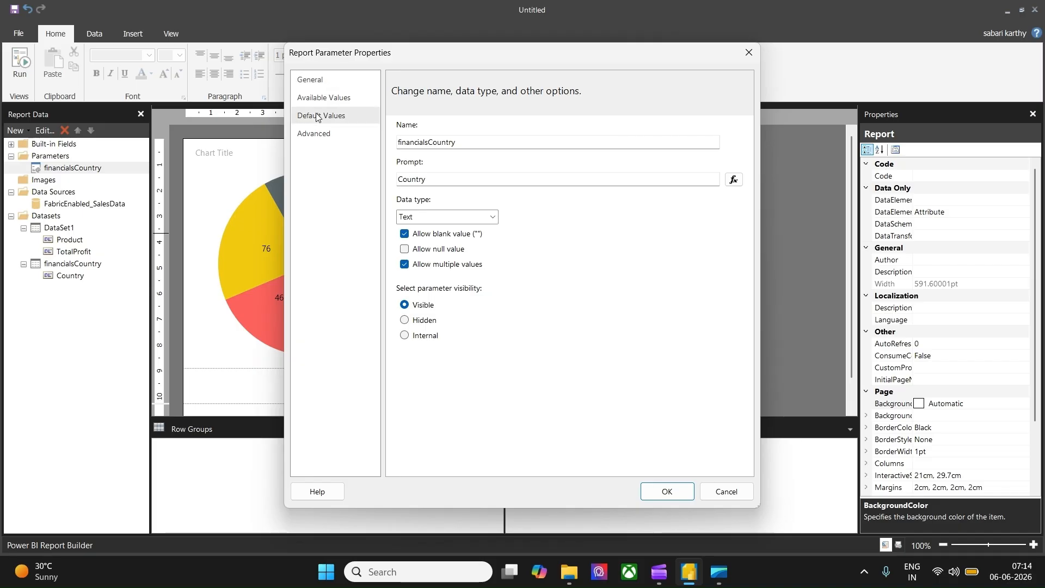
left_click(321, 115)
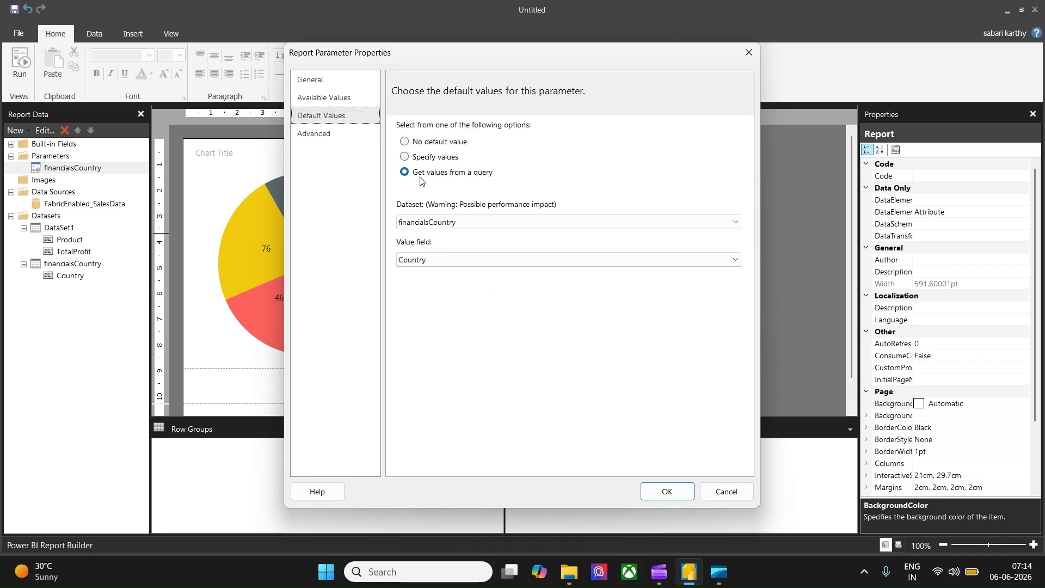
left_click(436, 160)
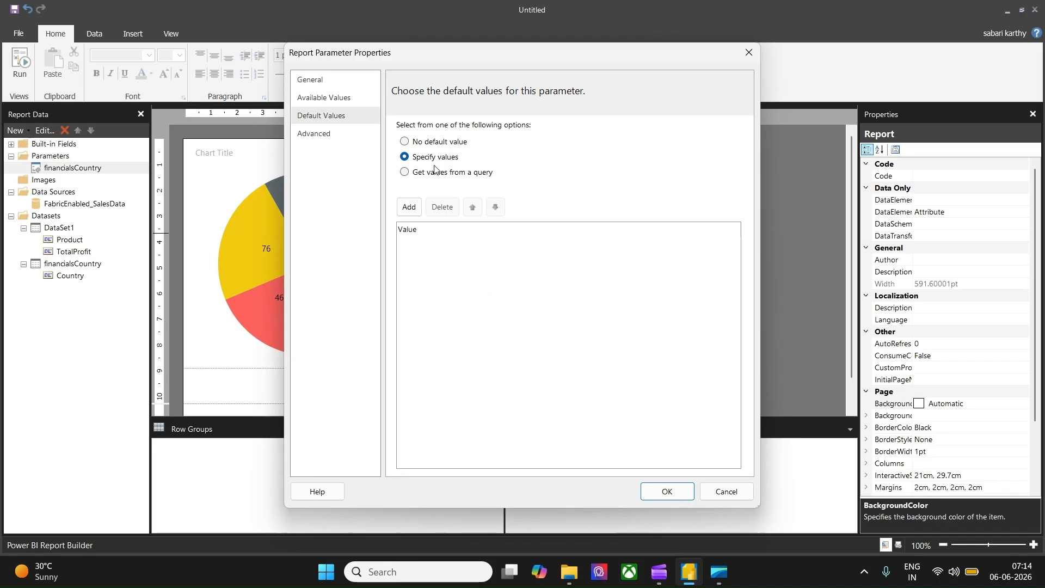
left_click(410, 207)
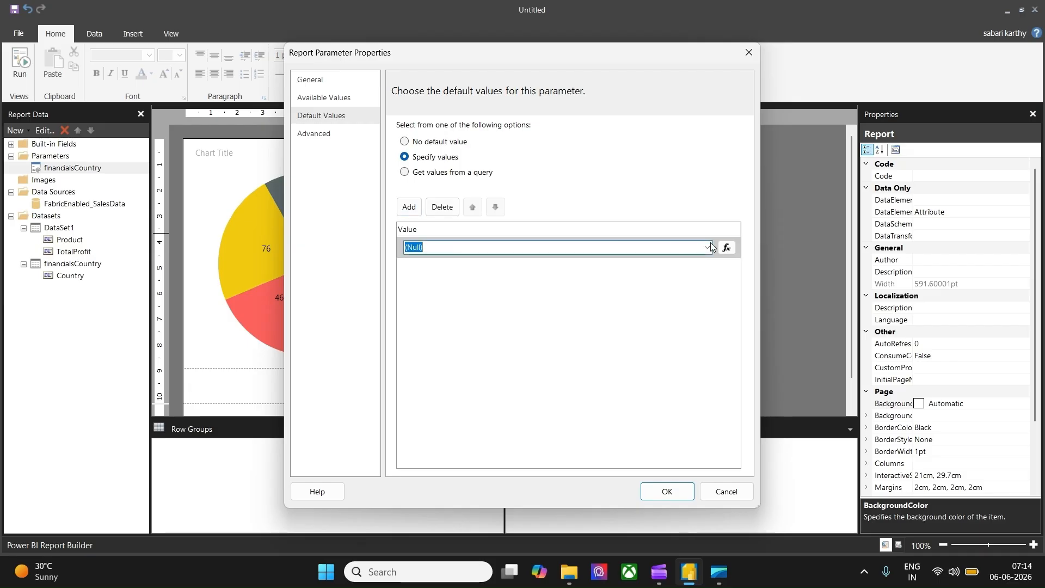
left_click(727, 247)
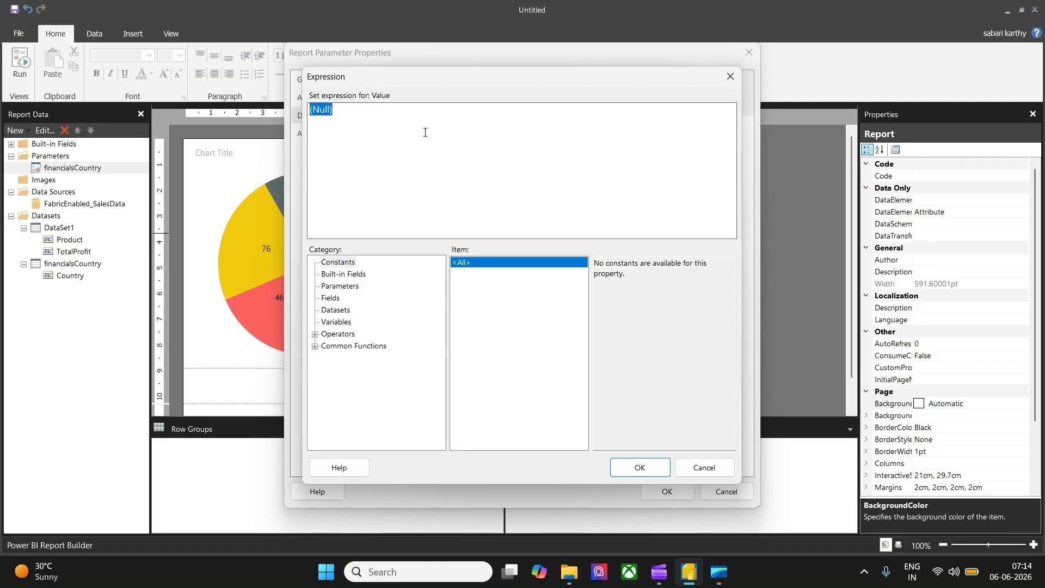
type("=Split(\"")
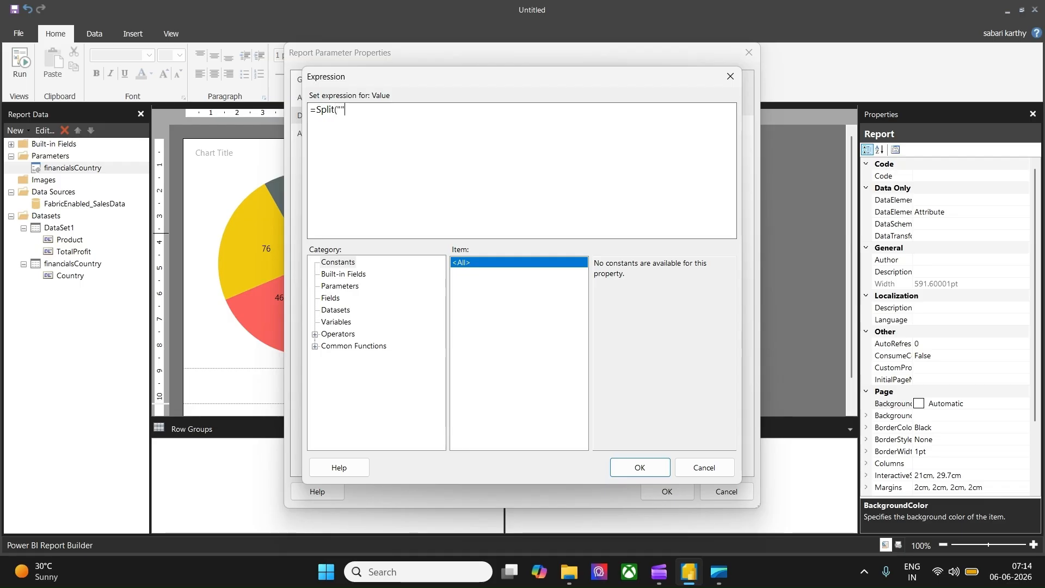
type("\",\",\"")
left_click(341, 110)
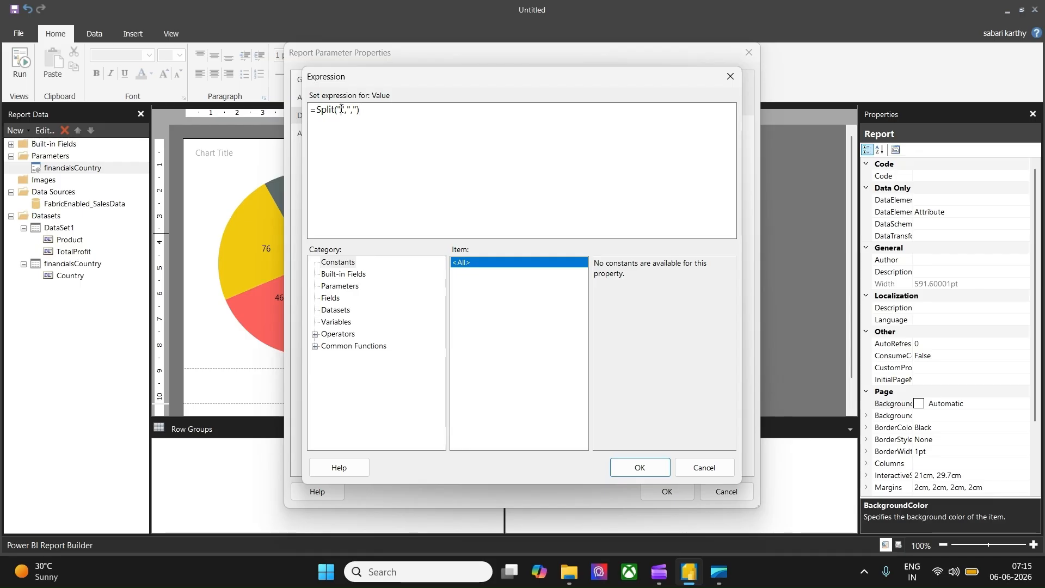
type("Canada,F")
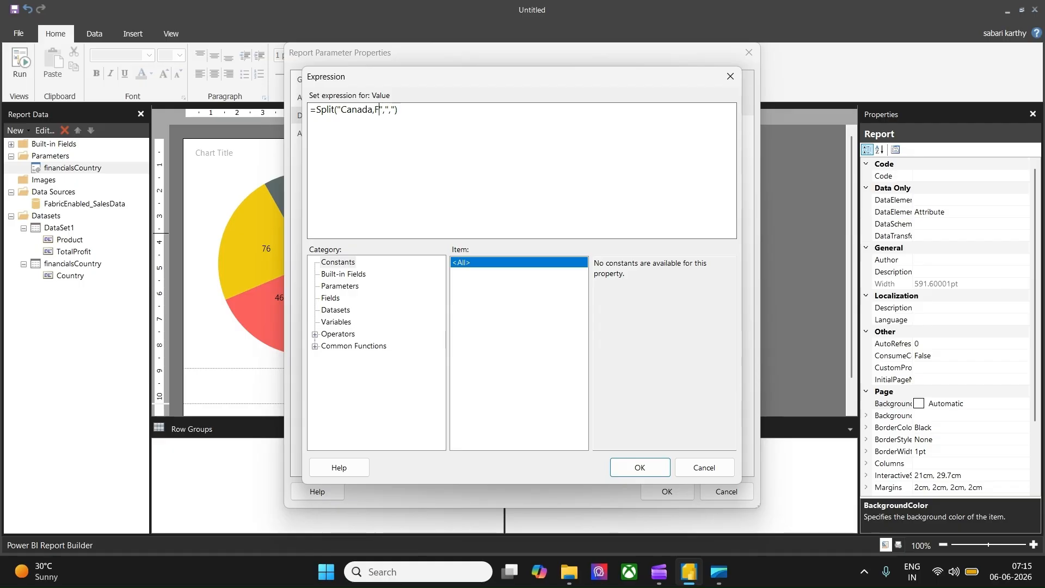
type("rance")
left_click(645, 468)
left_click(667, 492)
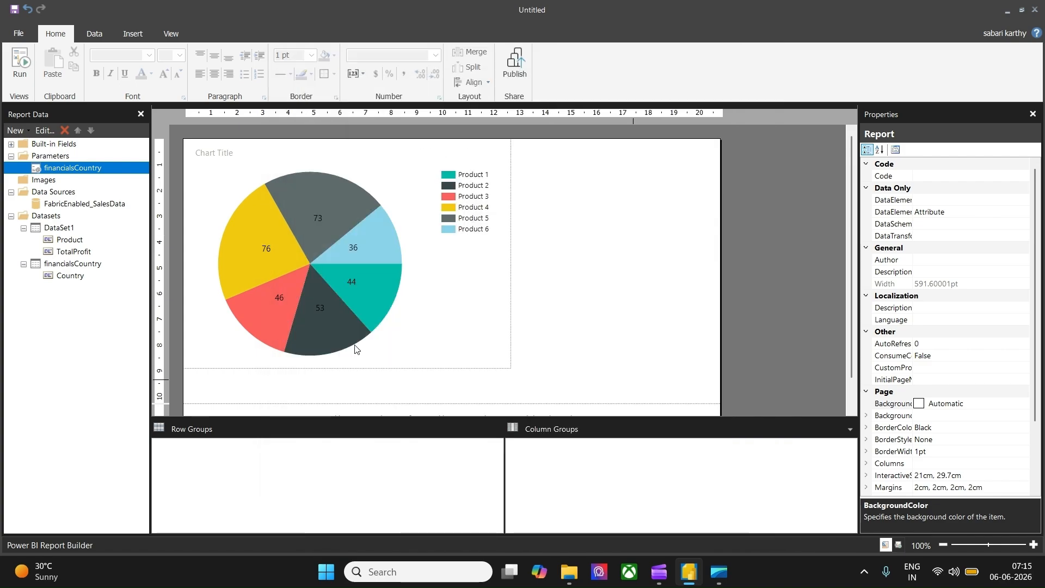
Step: Run the report to preview the chart with the default countries, then return to design view
left_click(22, 64)
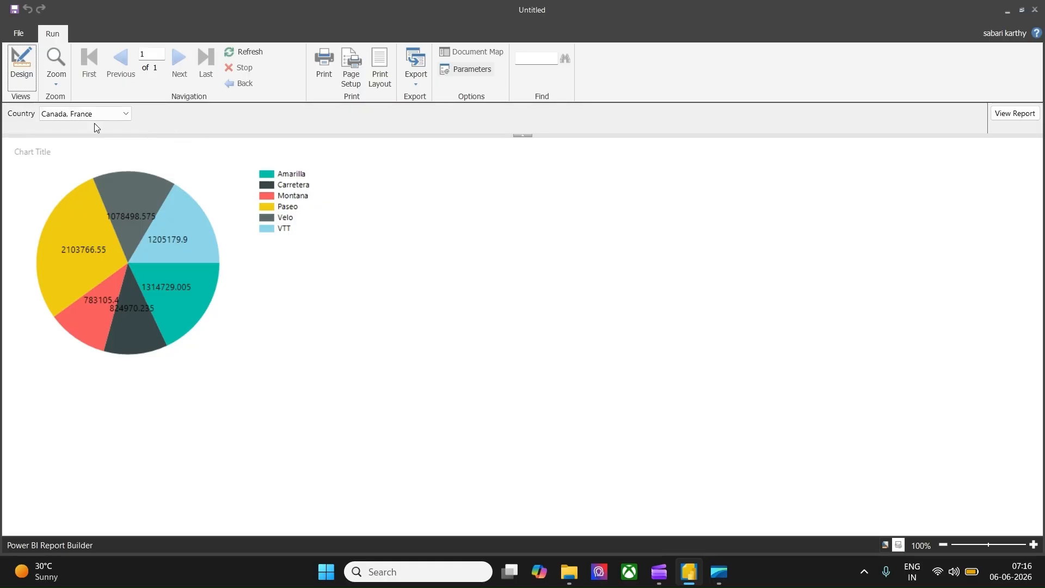
key("F8")
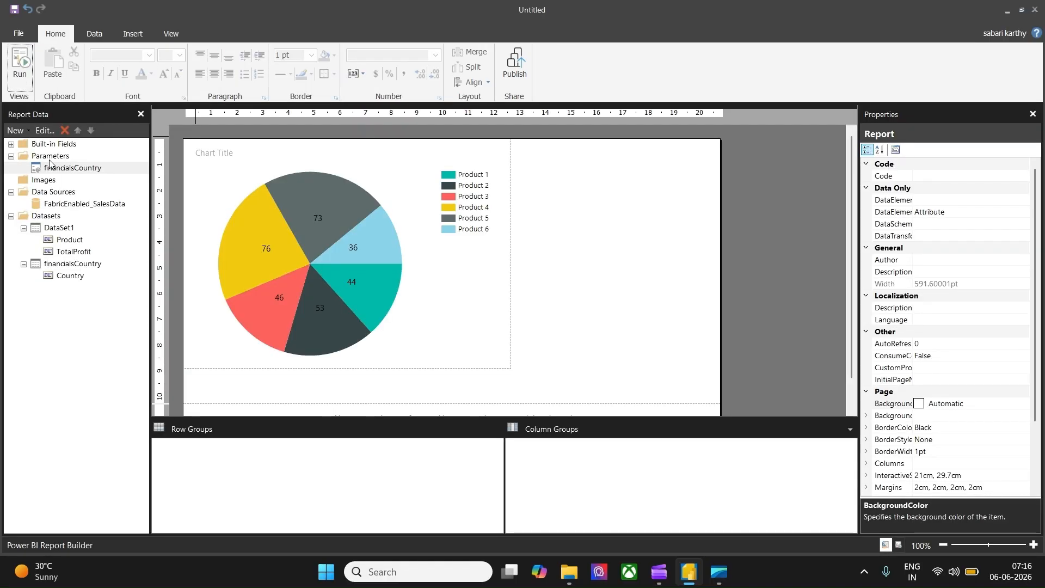
Step: Edit the parameter's default value expression to =Split("Canada,France,USA",",") and confirm
left_click_drag(66, 173, 65, 174)
right_click(66, 174)
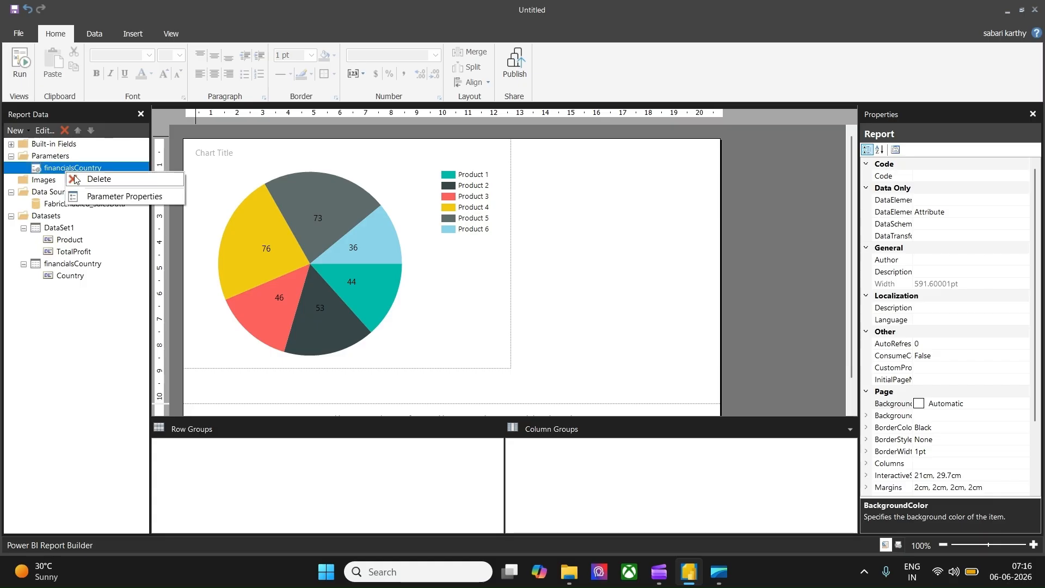
left_click(115, 199)
left_click(322, 115)
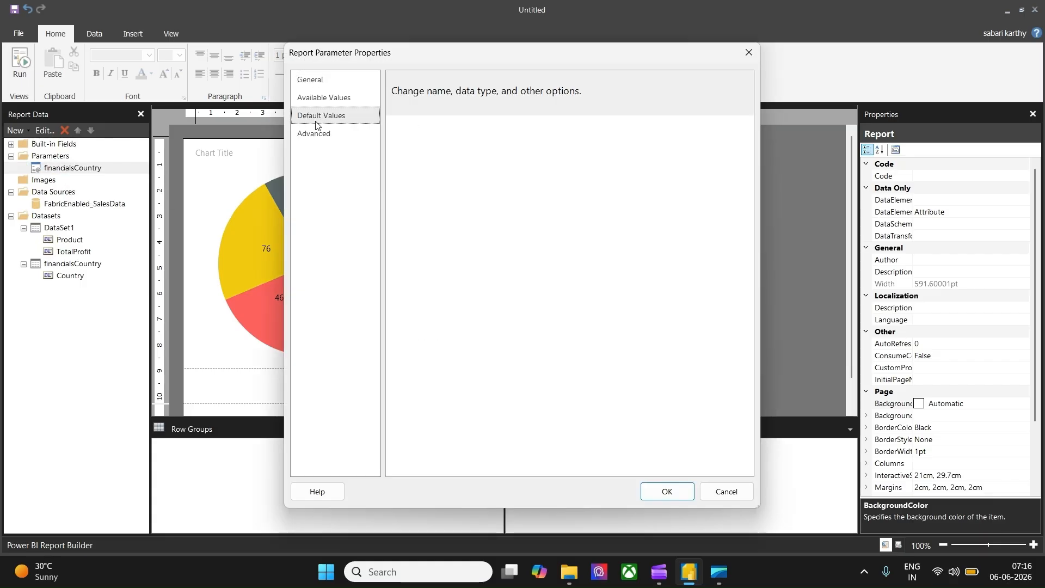
left_click(727, 248)
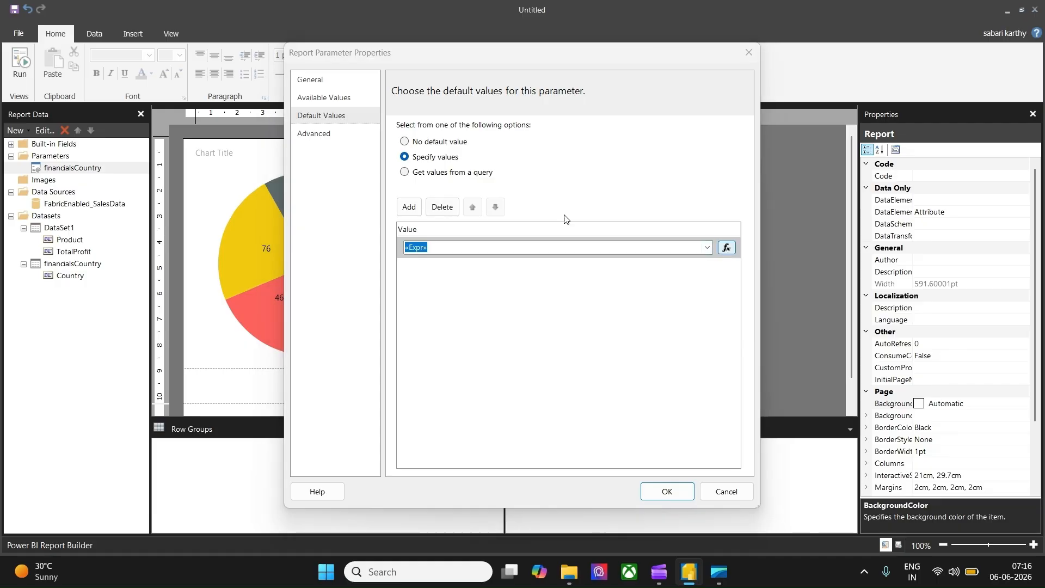
left_click(403, 111)
type("\",\",")
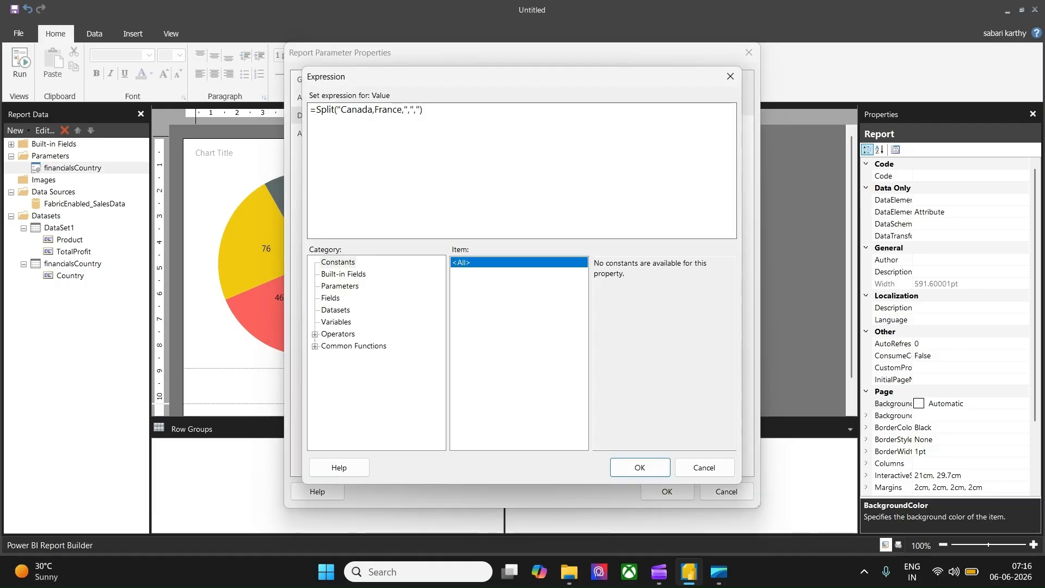
type("USA")
left_click(641, 468)
left_click(667, 492)
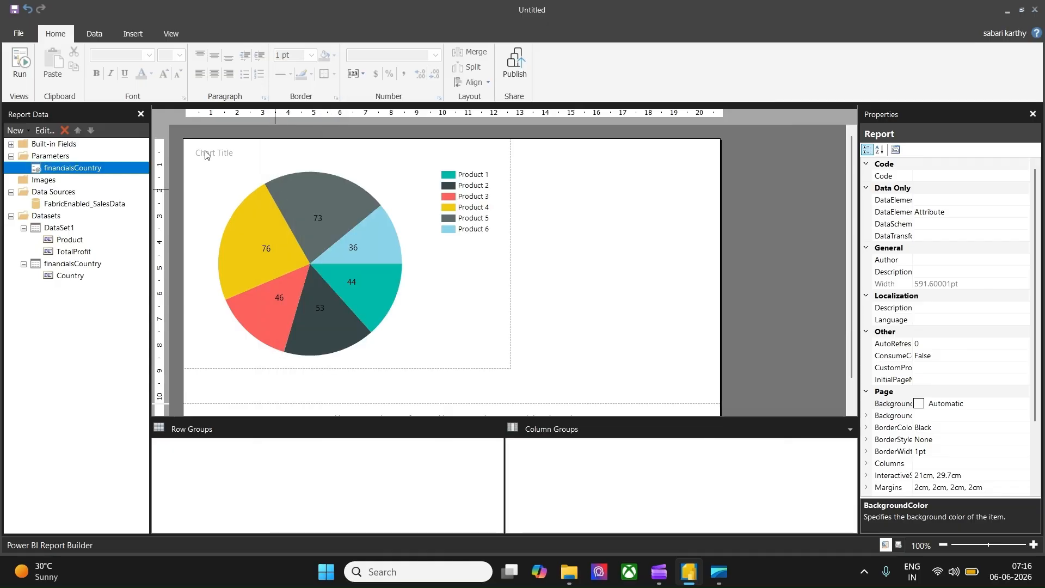
Step: Run the report, open the Country parameter list to check its selections, and switch back to design view
left_click(26, 63)
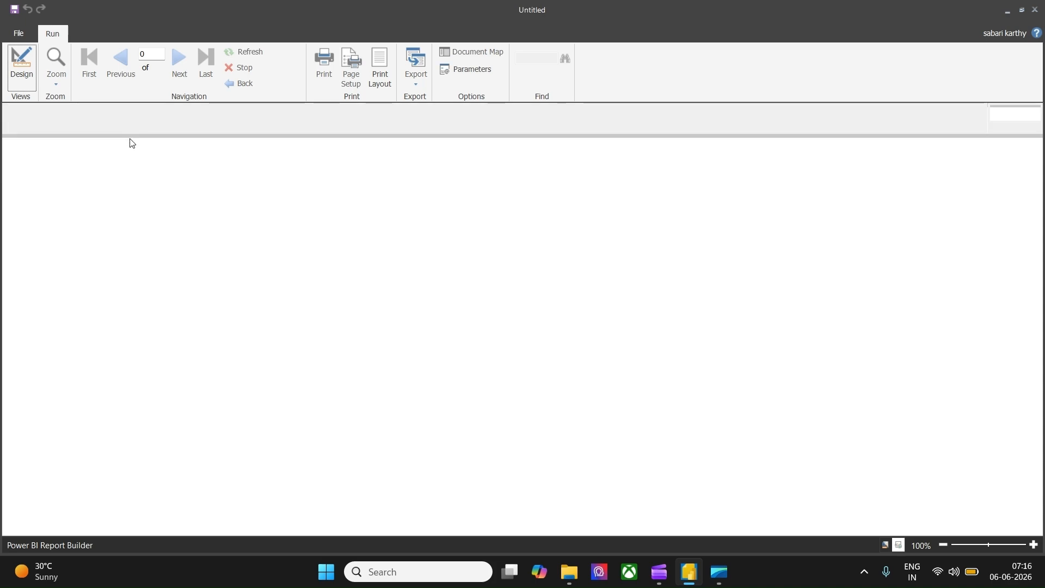
left_click(127, 116)
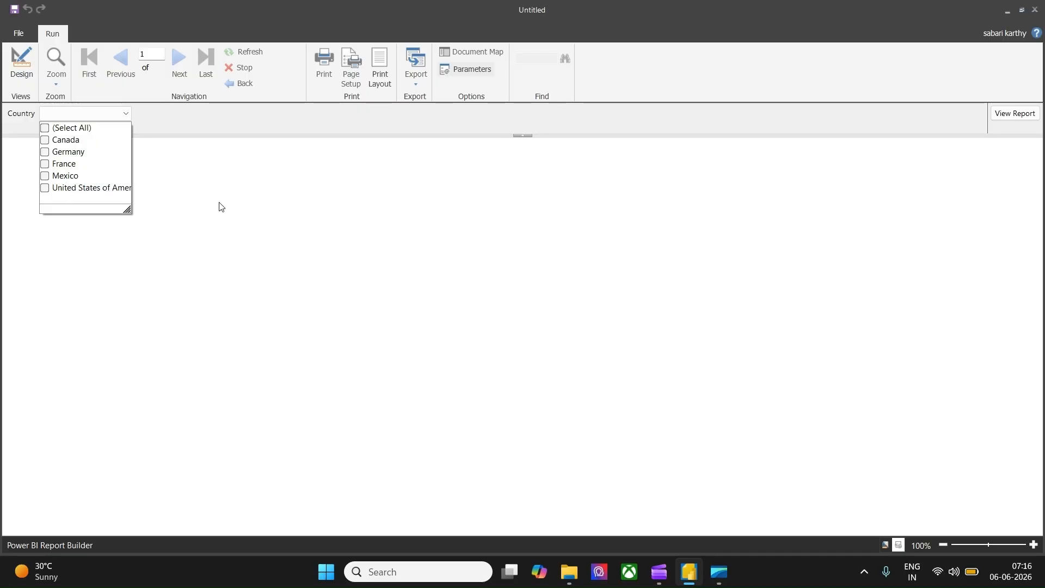
left_click(20, 63)
left_click(22, 61)
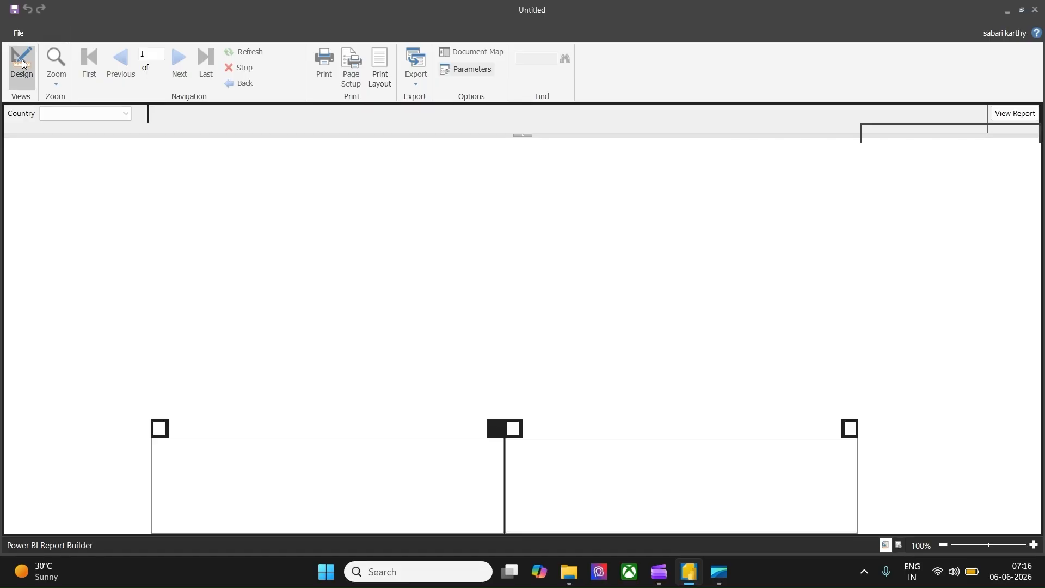